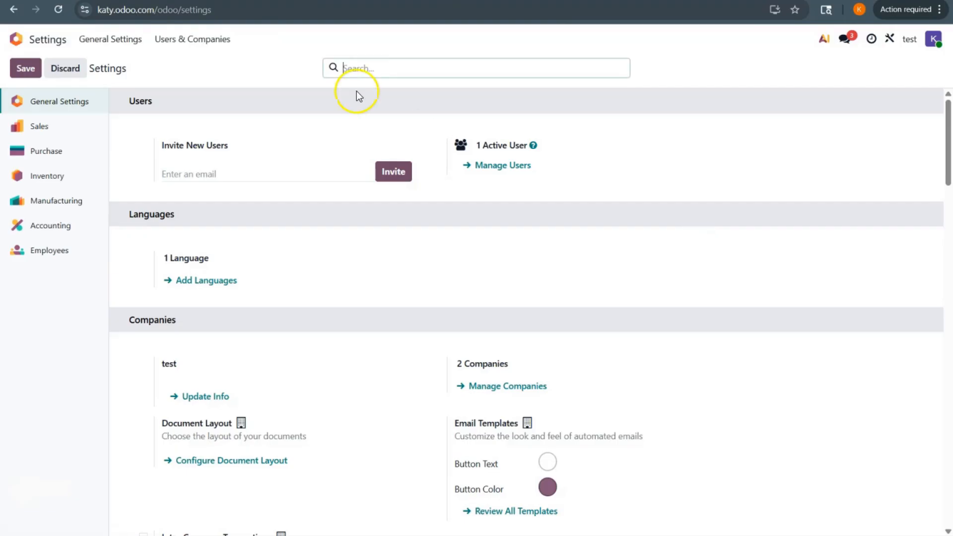
# Search the settings for location options, enable Storage Locations under Warehouse, and save the settings
pyautogui.write('Loc')
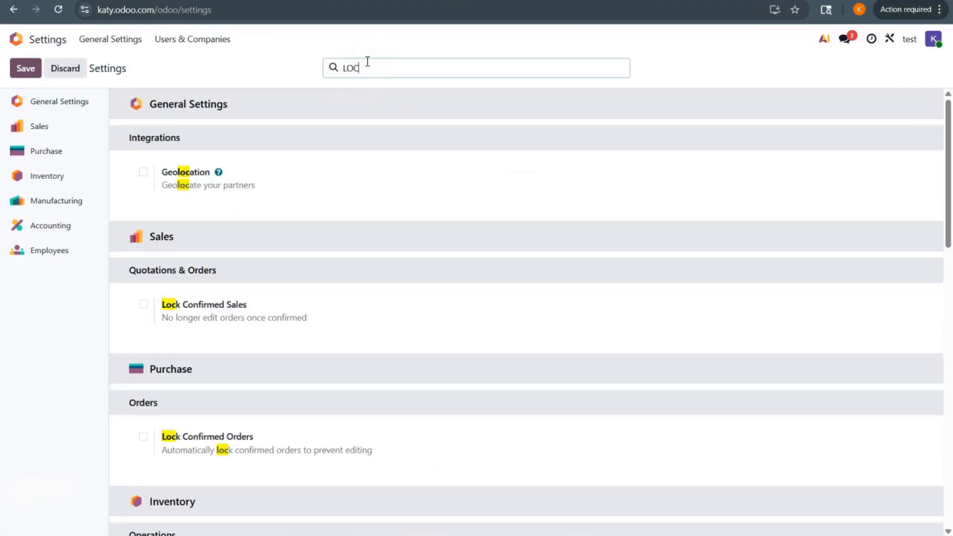
pyautogui.scroll(-10, 329, 262)
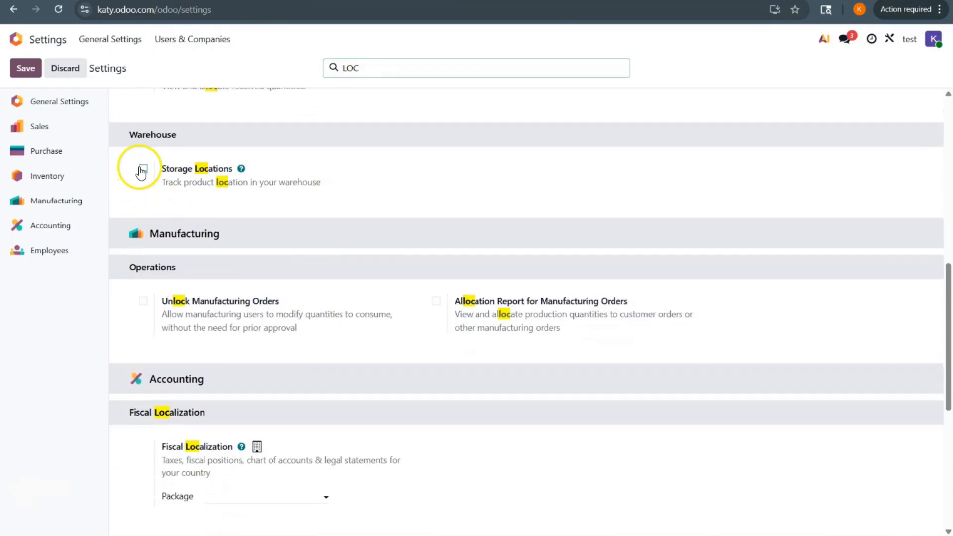
pyautogui.click(142, 169)
pyautogui.scroll(-4, 337, 219)
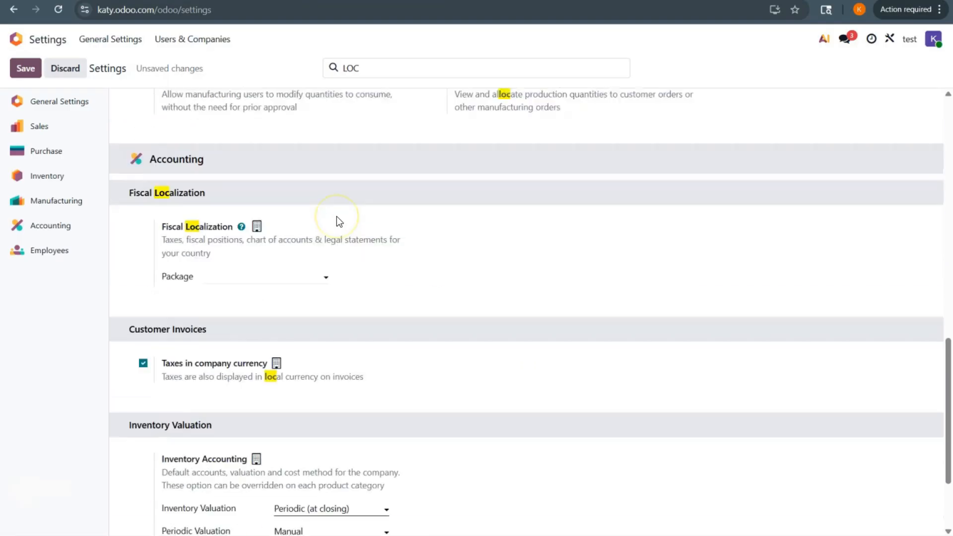
pyautogui.scroll(-3, 336, 217)
pyautogui.scroll(7, 337, 217)
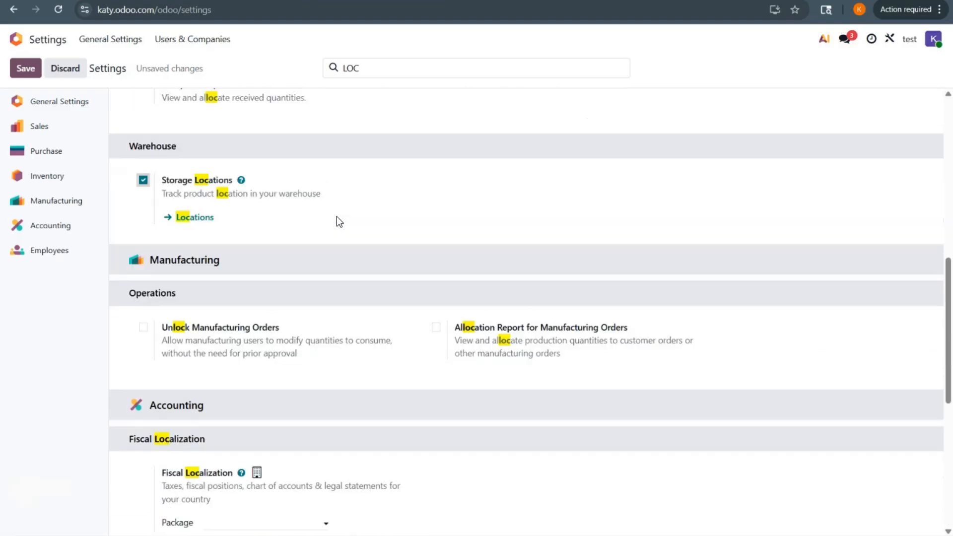
pyautogui.scroll(-4, 336, 216)
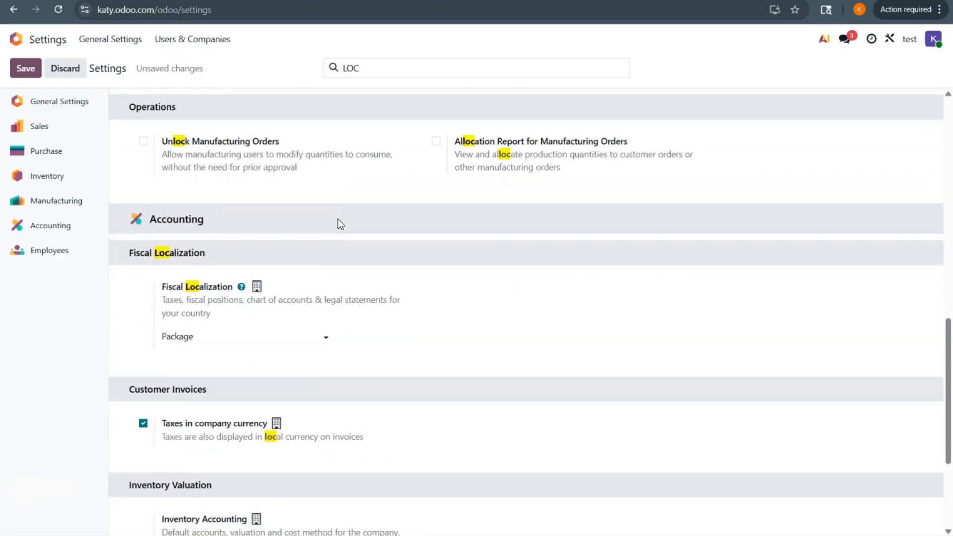
pyautogui.click(27, 68)
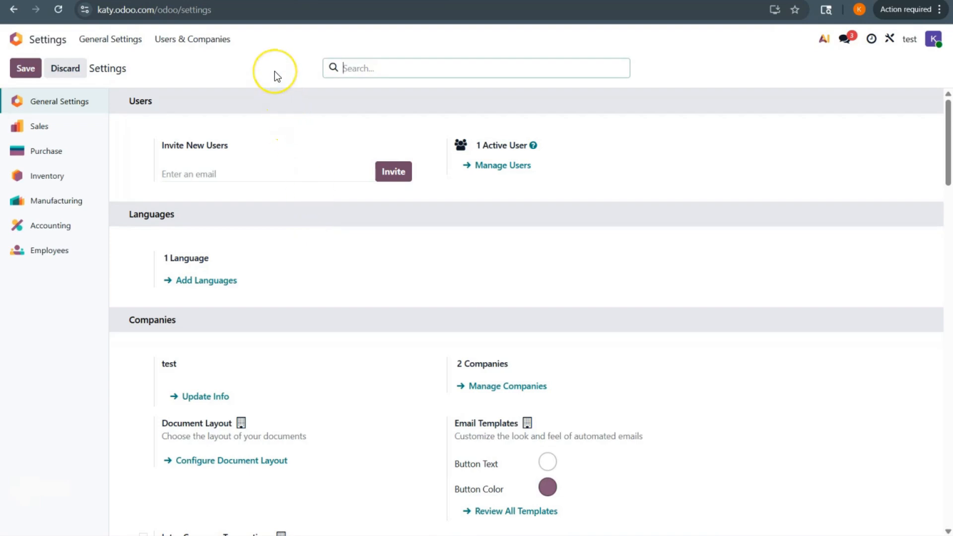
# Set the Fiscal Localization package to United States and save the settings
pyautogui.write('LOCA')
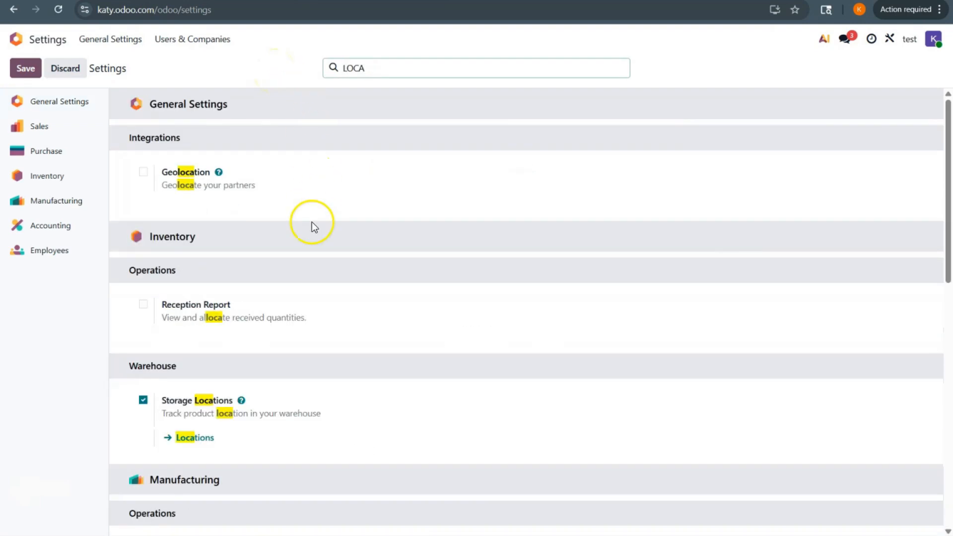
pyautogui.scroll(-5, 314, 227)
pyautogui.scroll(-6, 314, 231)
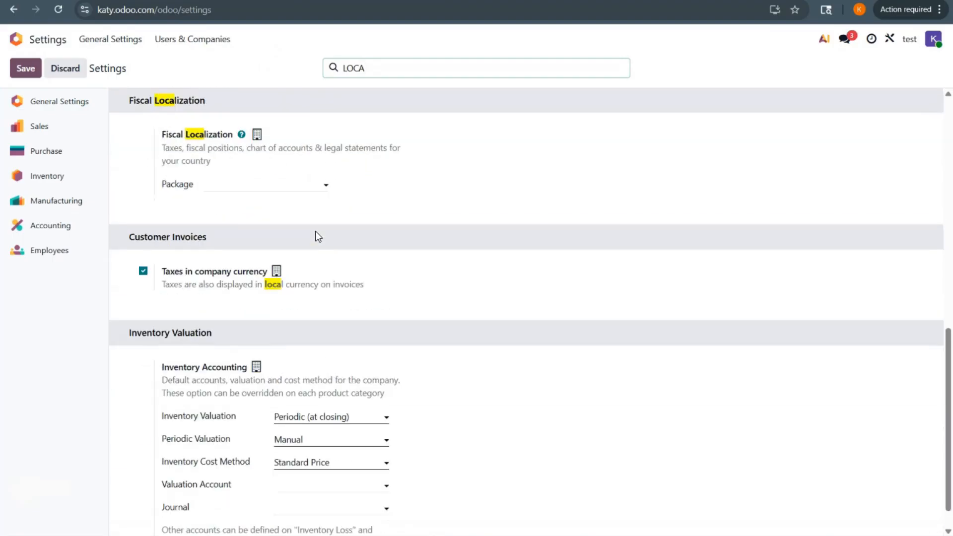
pyautogui.click(302, 183)
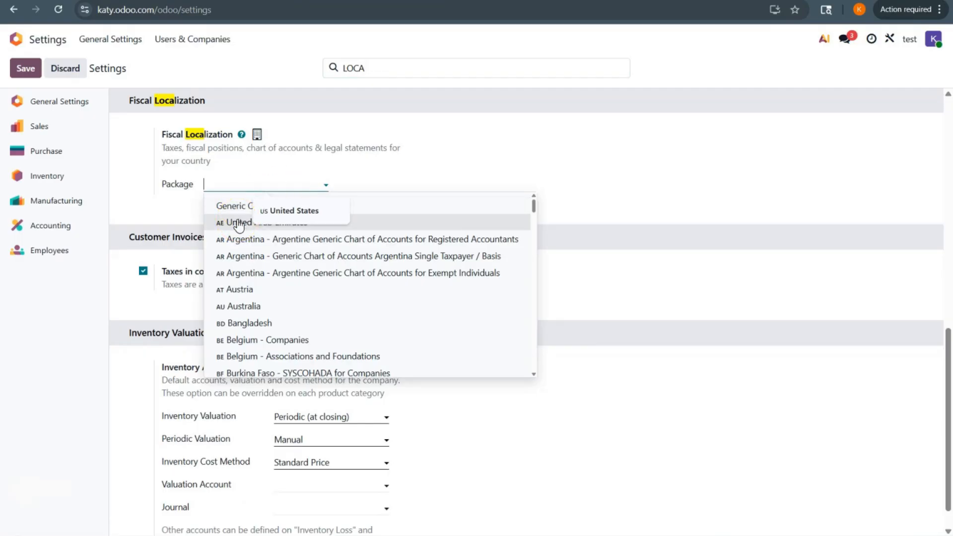
pyautogui.click(287, 213)
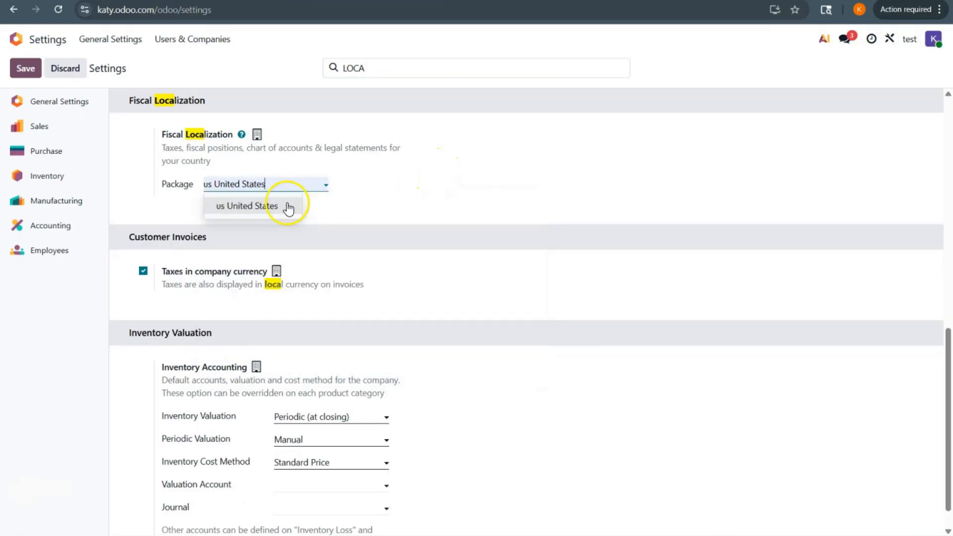
pyautogui.click(288, 207)
pyautogui.click(24, 68)
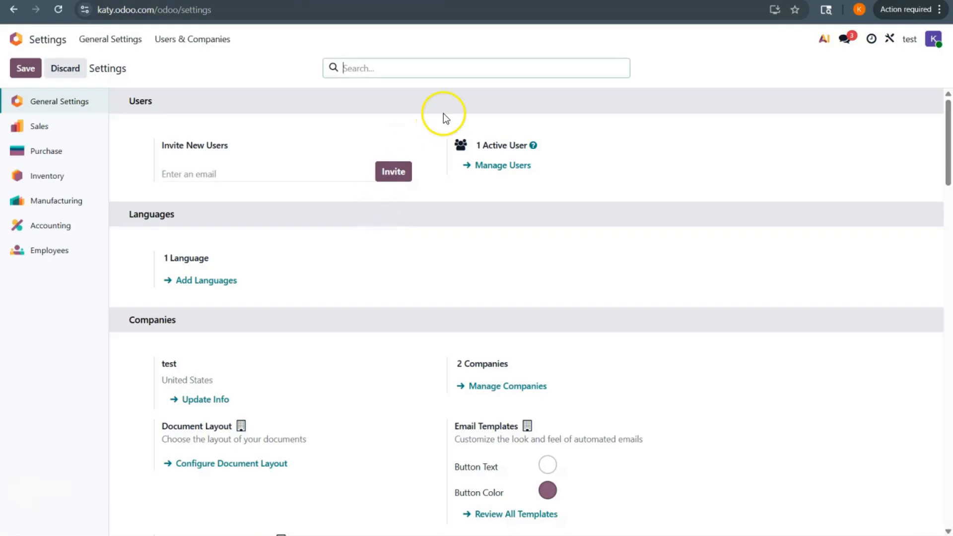
# Find the route options in the settings, enable Multi-Step Routes under Warehouse, and save the settings
pyautogui.click(422, 73)
pyautogui.write('ROUT')
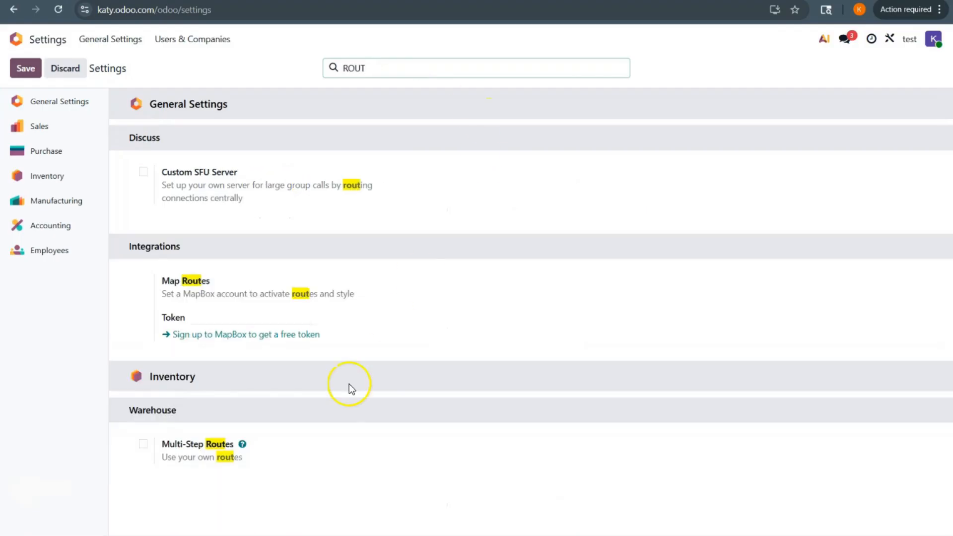
pyautogui.click(135, 446)
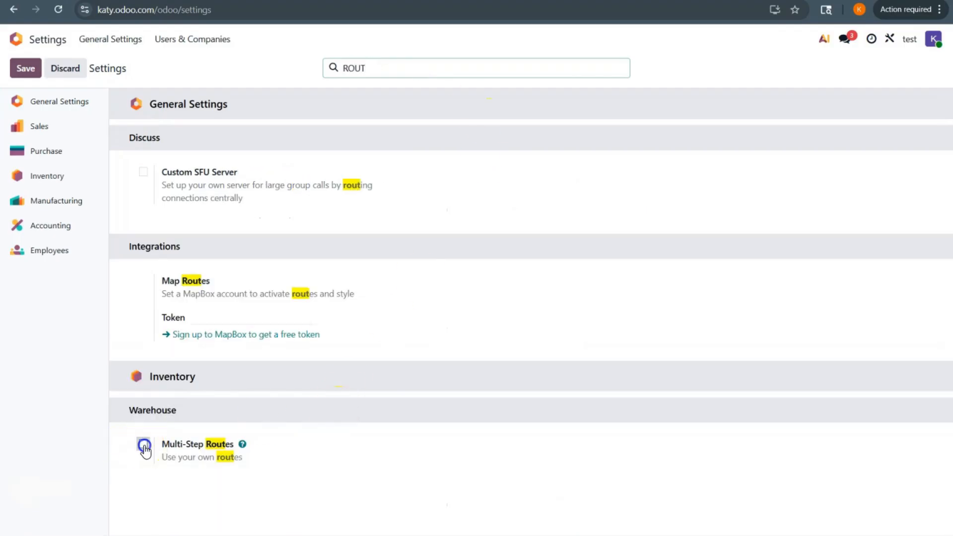
pyautogui.click(26, 69)
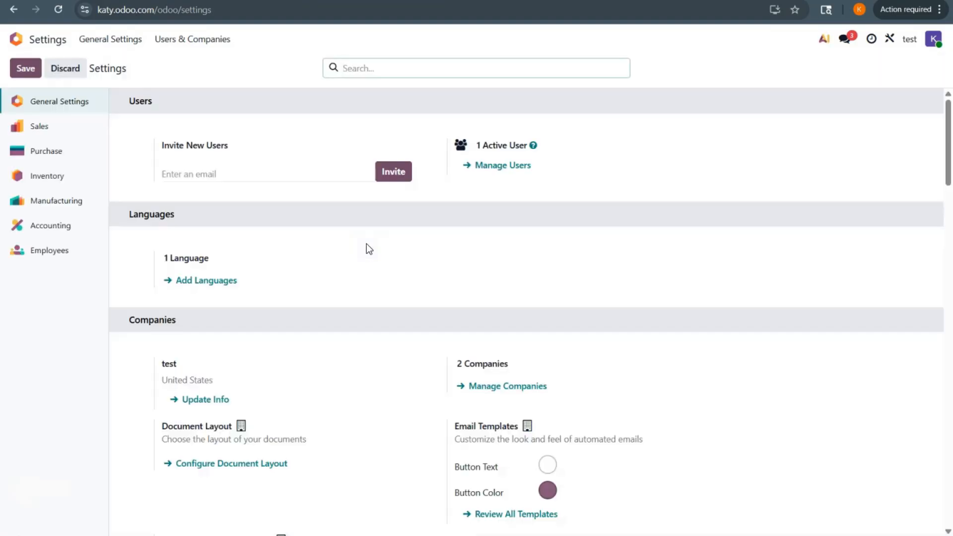
# Switch to the Inventory app and create and save a new warehouse named MAIN with the short name MAIN
pyautogui.click(15, 40)
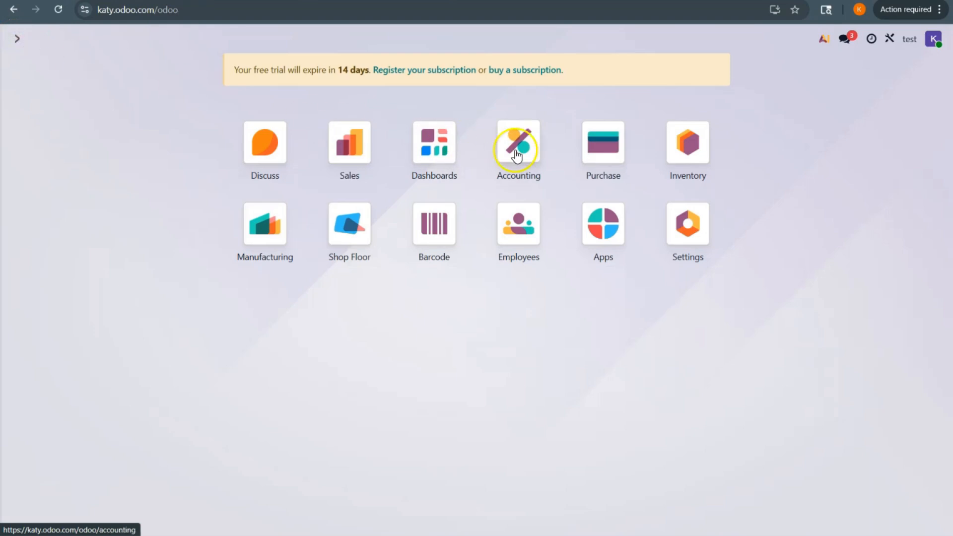
pyautogui.click(687, 157)
pyautogui.click(296, 49)
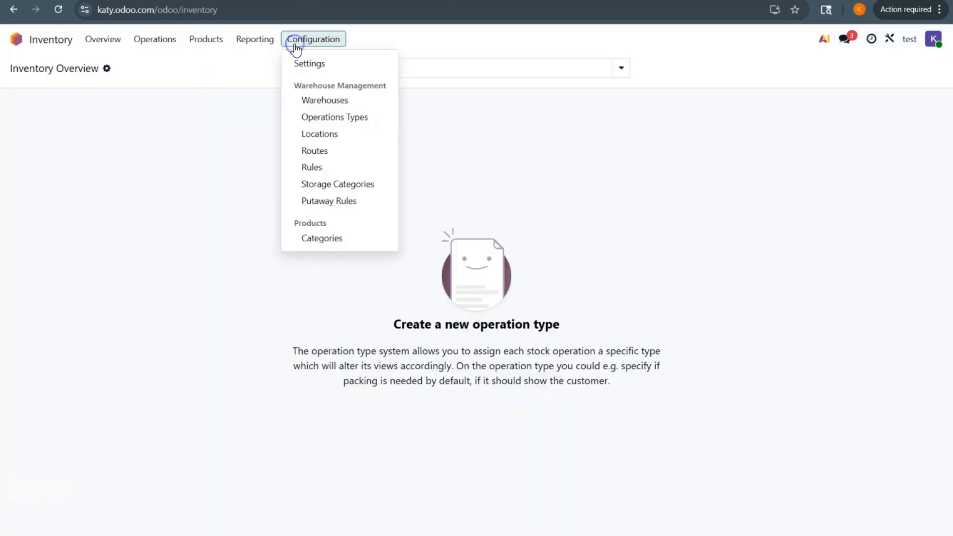
pyautogui.click(331, 101)
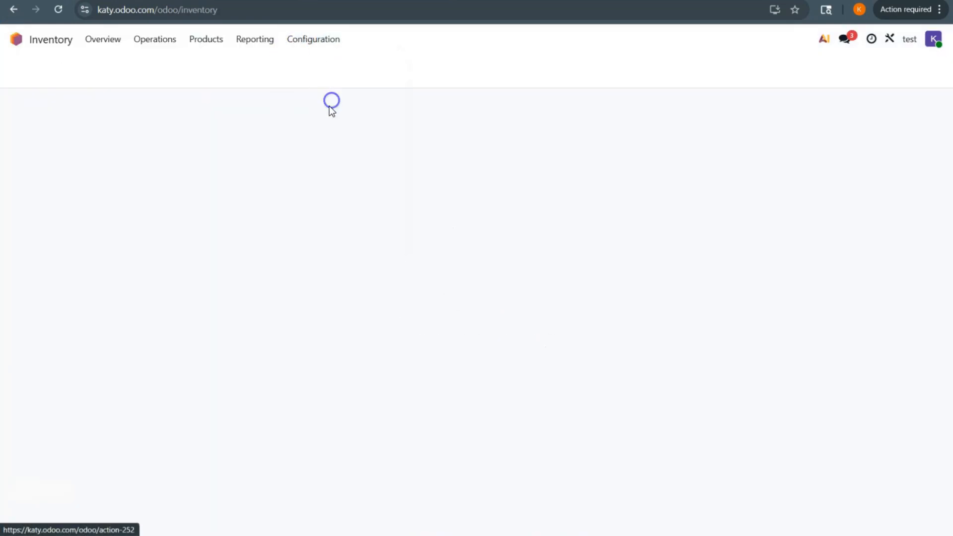
pyautogui.click(20, 77)
pyautogui.doubleClick(30, 142)
pyautogui.write('MAIN')
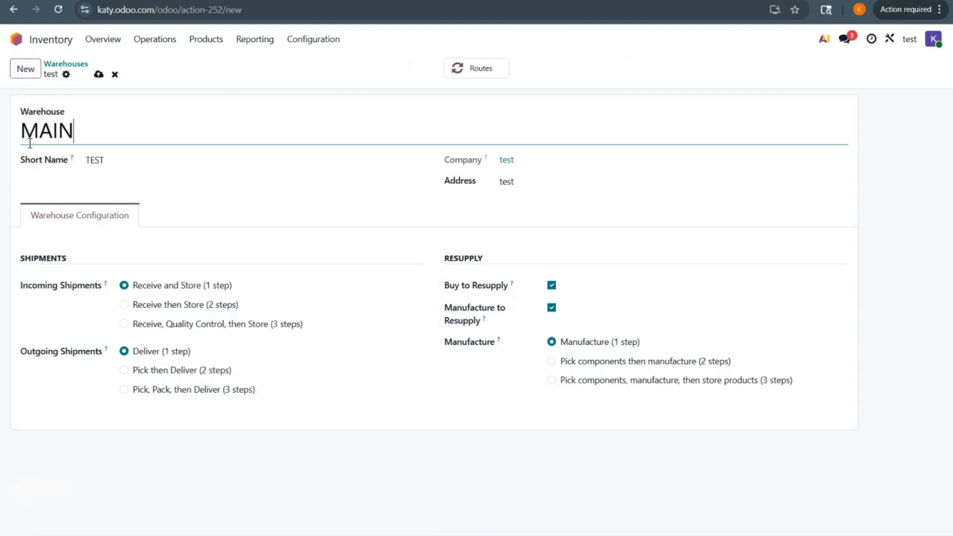
pyautogui.click(134, 154)
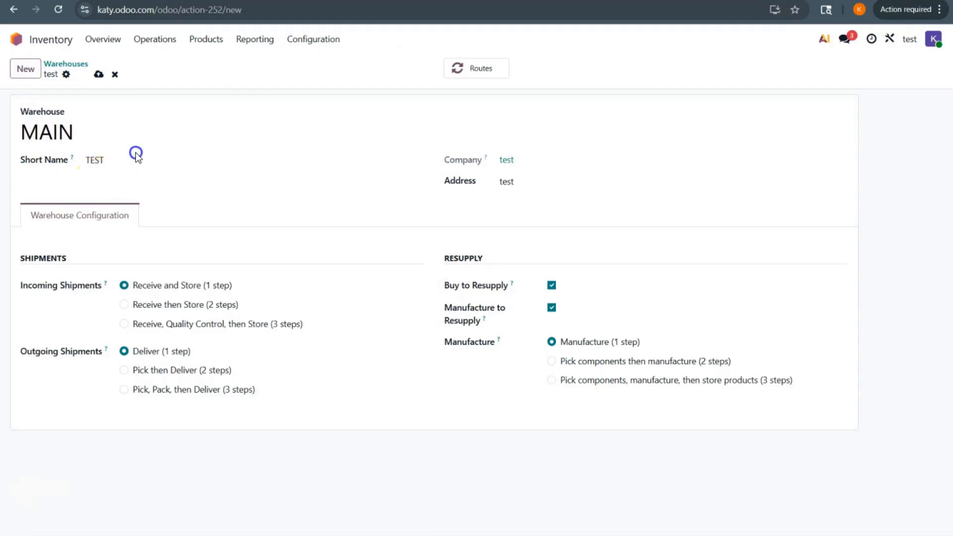
pyautogui.doubleClick(91, 160)
pyautogui.write('MAIN')
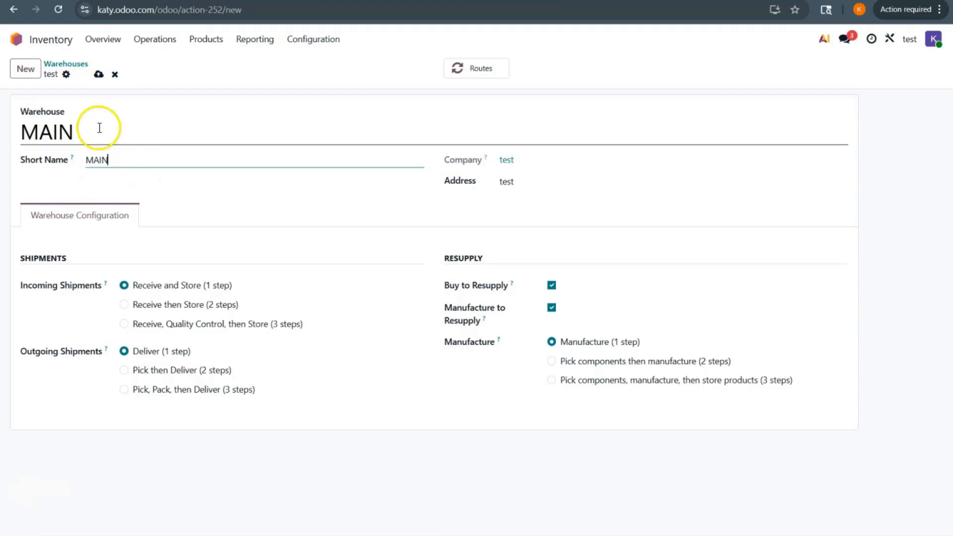
pyautogui.click(100, 75)
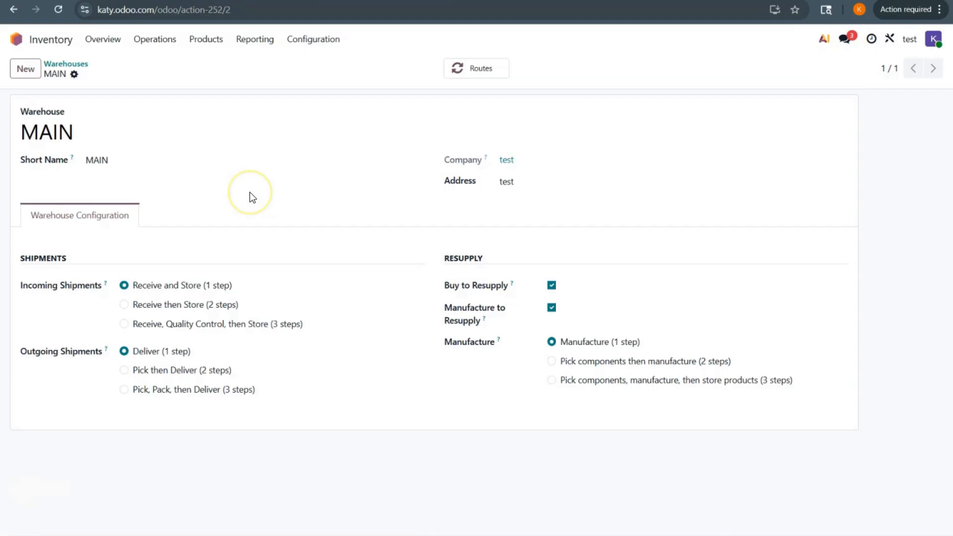
# Open the list of internal locations to review those of the new warehouse
pyautogui.click(324, 29)
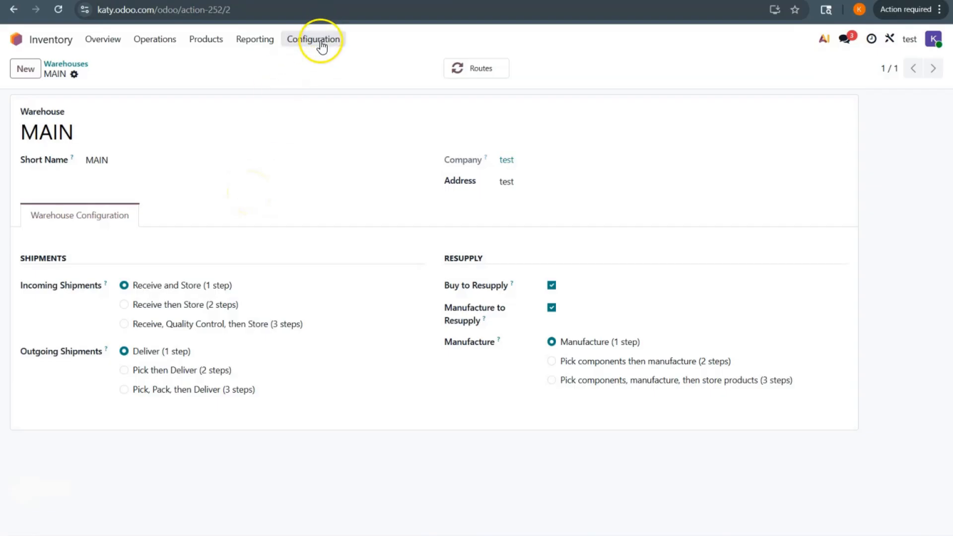
pyautogui.click(322, 44)
pyautogui.click(330, 134)
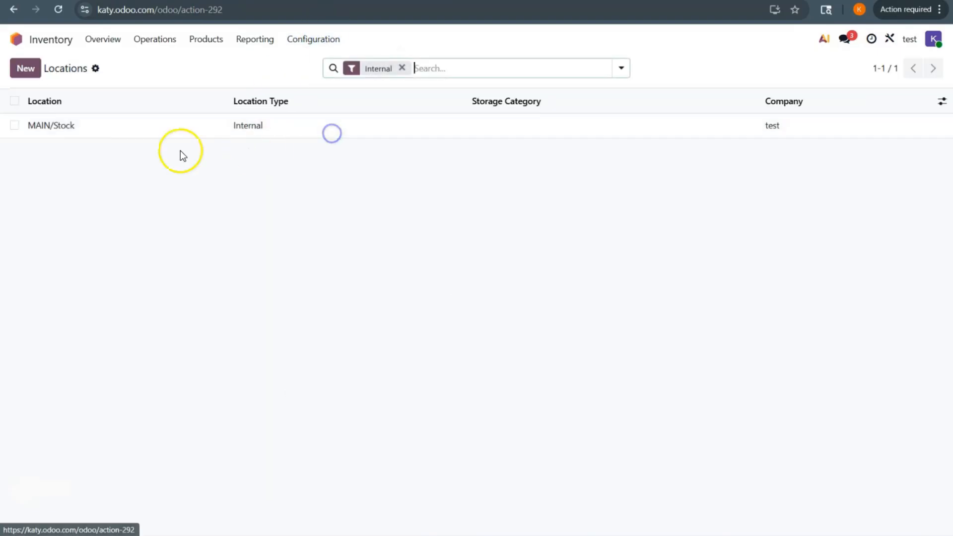
# Switch to the Purchase app and start a new request for quotation with VENDOR 1 TEST as the vendor
pyautogui.click(14, 42)
pyautogui.click(660, 157)
pyautogui.click(615, 154)
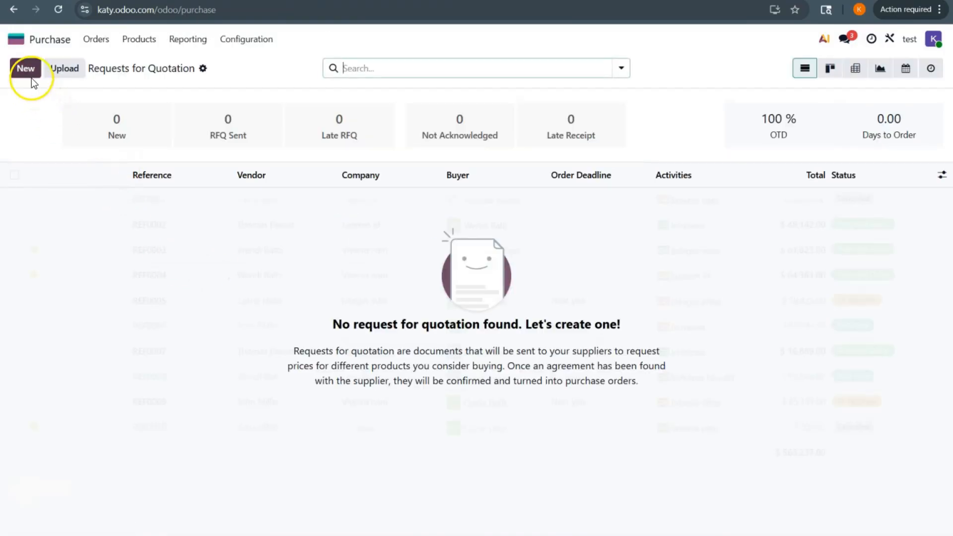
pyautogui.click(30, 76)
pyautogui.click(156, 180)
pyautogui.write('GTEST')
pyautogui.press('BackSpace')
pyautogui.press('BackSpace')
pyautogui.press('BackSpace')
pyautogui.press('BackSpace')
pyautogui.press('BackSpace')
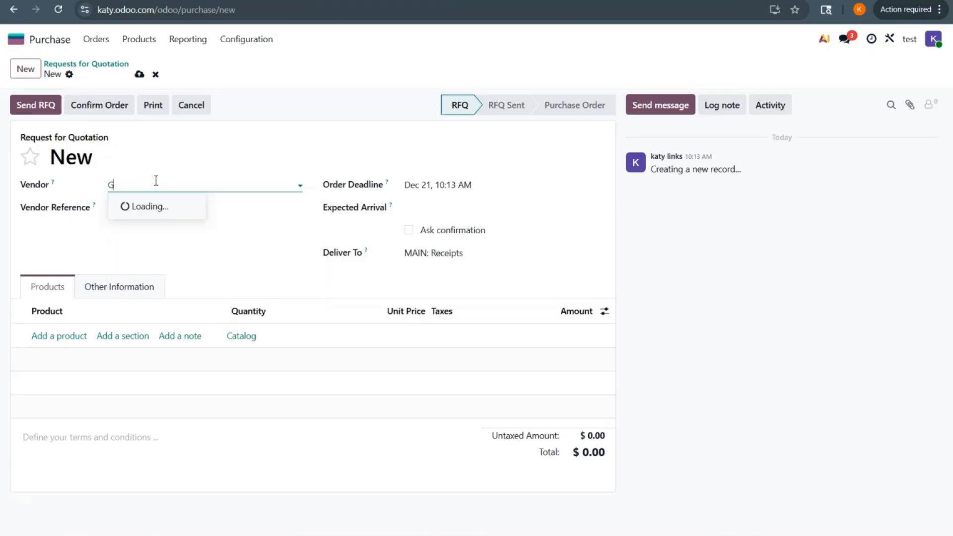
pyautogui.write('TEST')
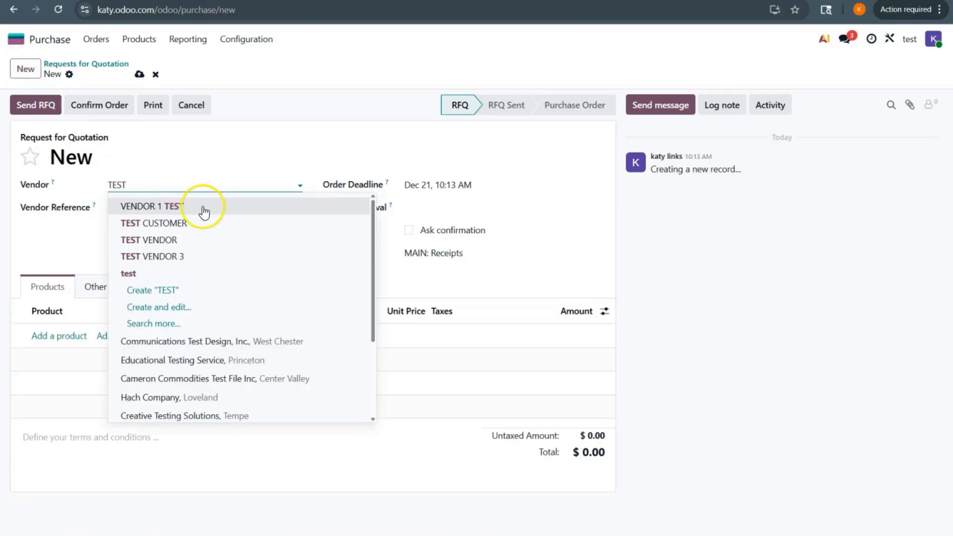
pyautogui.click(213, 206)
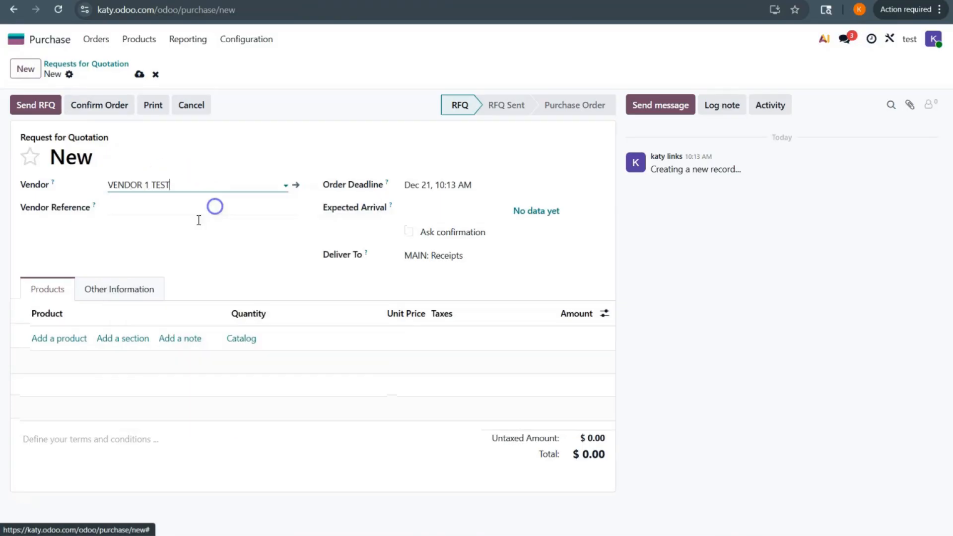
# Add an order line with a newly created product named TESTING PRODUCT, with inventory tracking enabled and the category NEW CATEGORY
pyautogui.click(43, 342)
pyautogui.write('TEST')
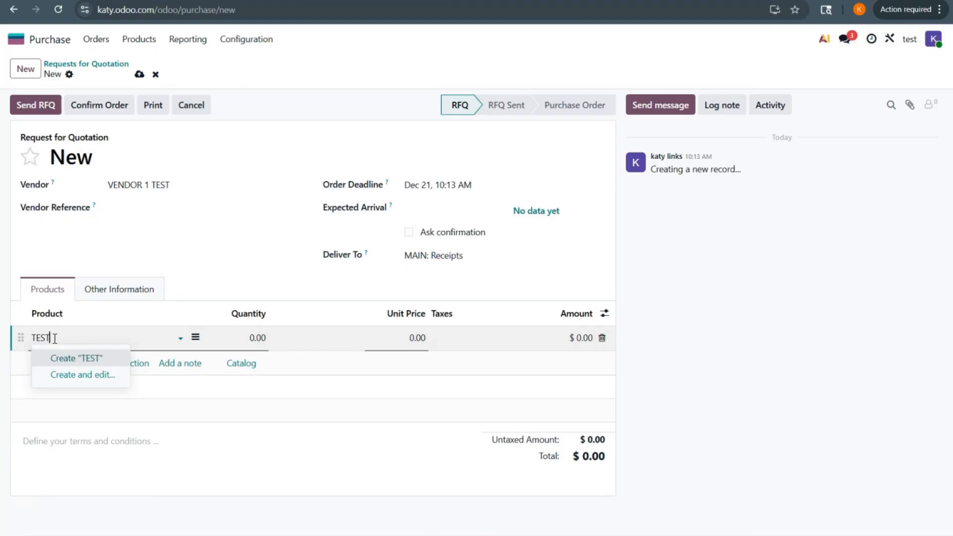
pyautogui.write('ING PRODUCT')
pyautogui.click(140, 371)
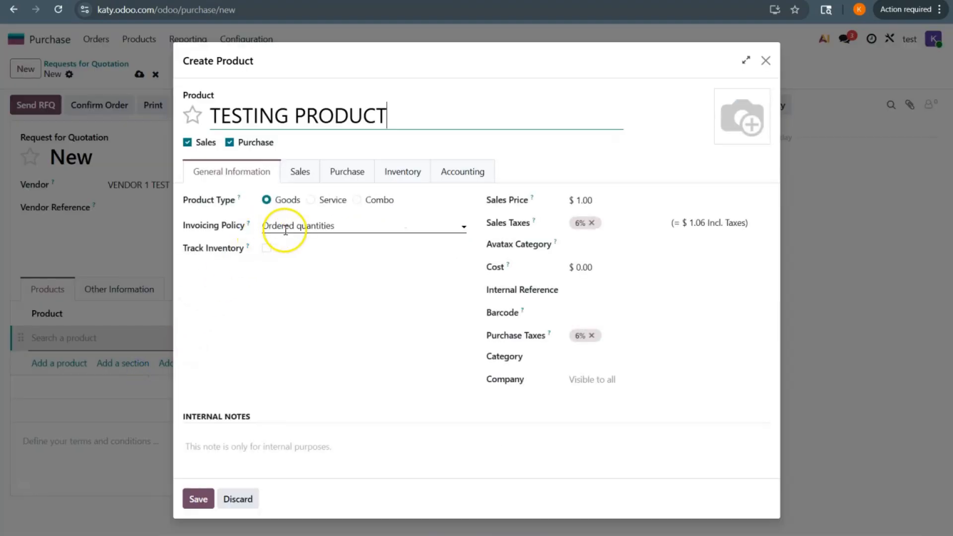
pyautogui.click(267, 248)
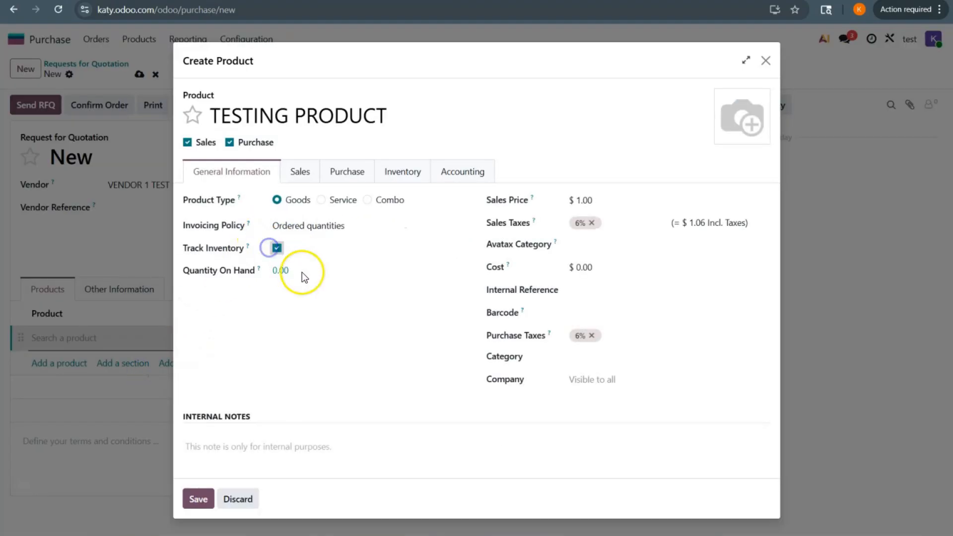
pyautogui.click(583, 361)
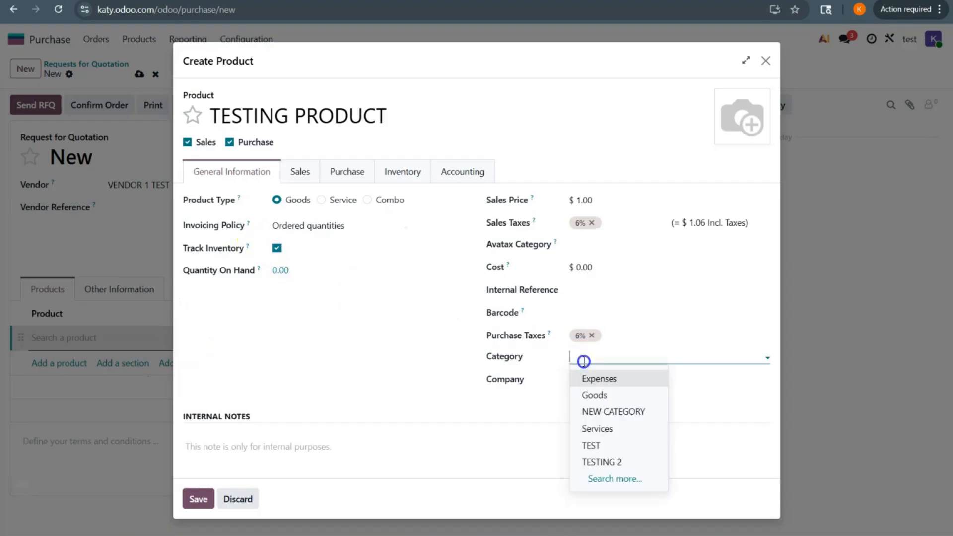
pyautogui.click(602, 411)
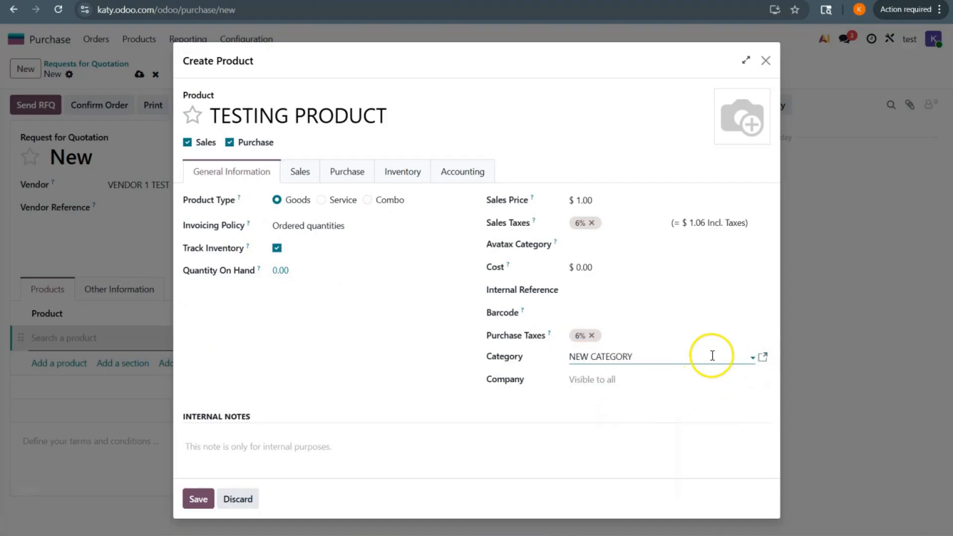
pyautogui.click(707, 359)
pyautogui.click(696, 349)
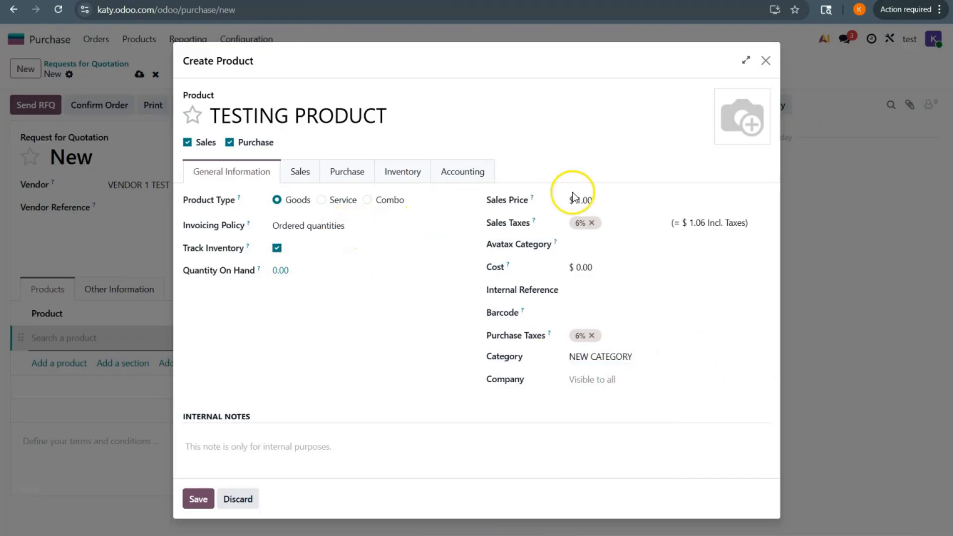
pyautogui.click(199, 498)
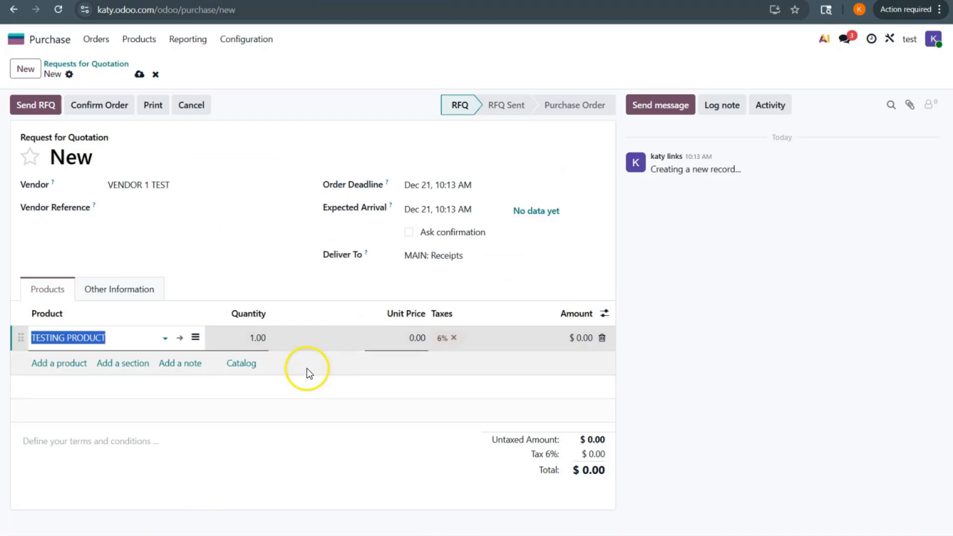
# Confirm the request for quotation as a purchase order
pyautogui.click(92, 106)
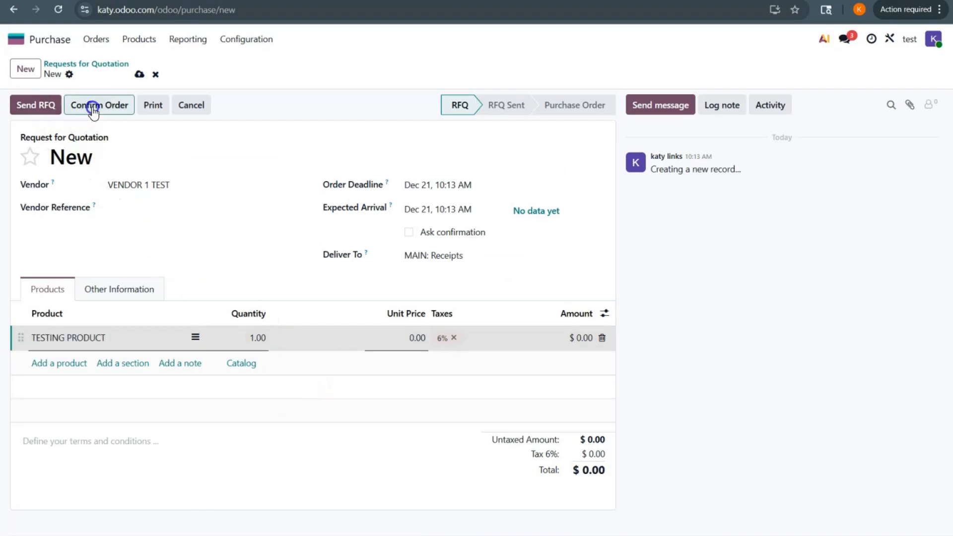
# Open the purchase order's receipt and validate the transfer of TESTING PRODUCT into MAIN/Stock
pyautogui.click(466, 76)
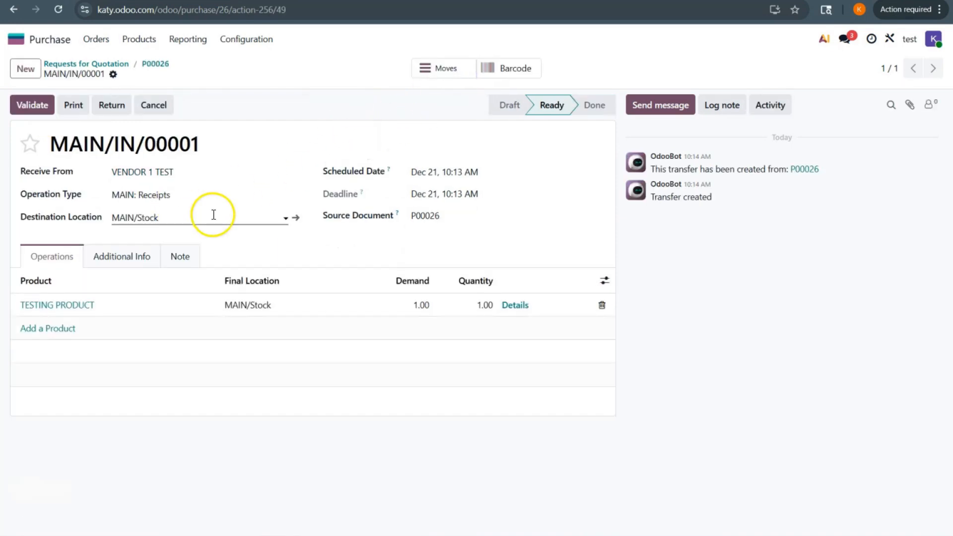
pyautogui.click(33, 106)
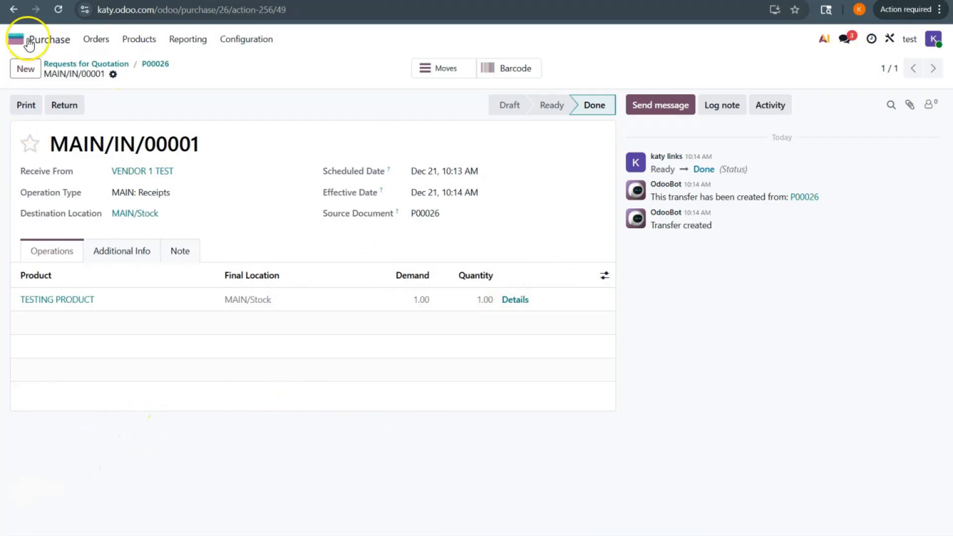
# Switch to the Inventory app and create and save an internal location named AISLE 1 with MAIN/Stock as its parent location
pyautogui.click(16, 39)
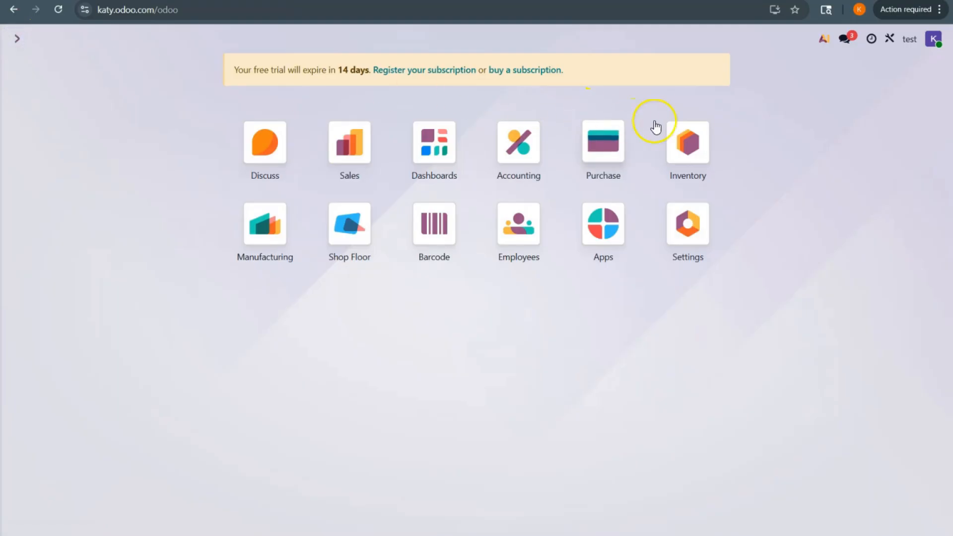
pyautogui.click(697, 143)
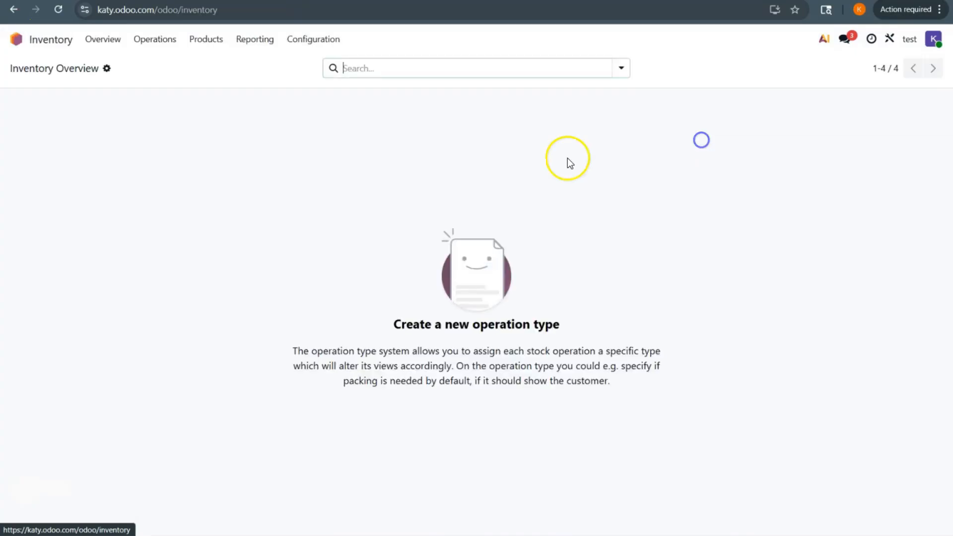
pyautogui.click(310, 42)
pyautogui.click(330, 137)
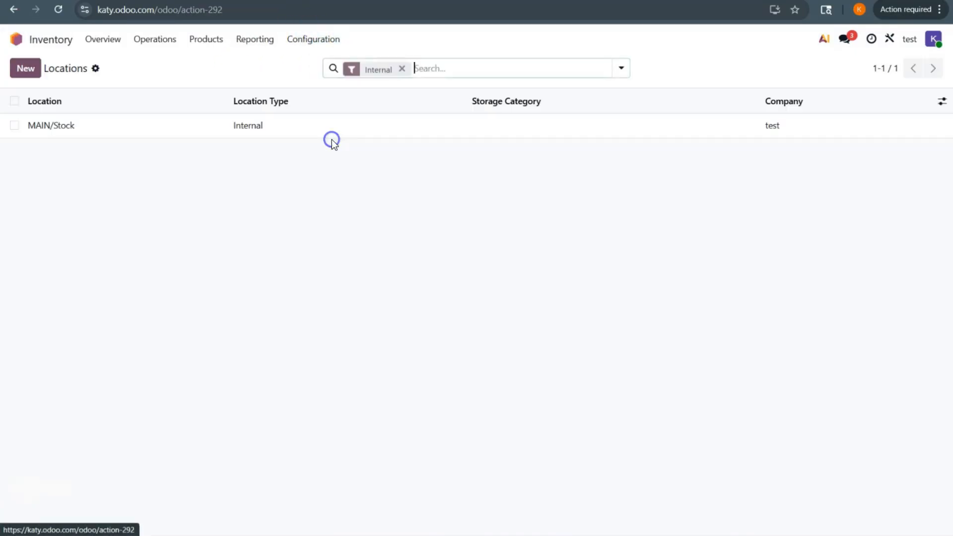
pyautogui.click(27, 69)
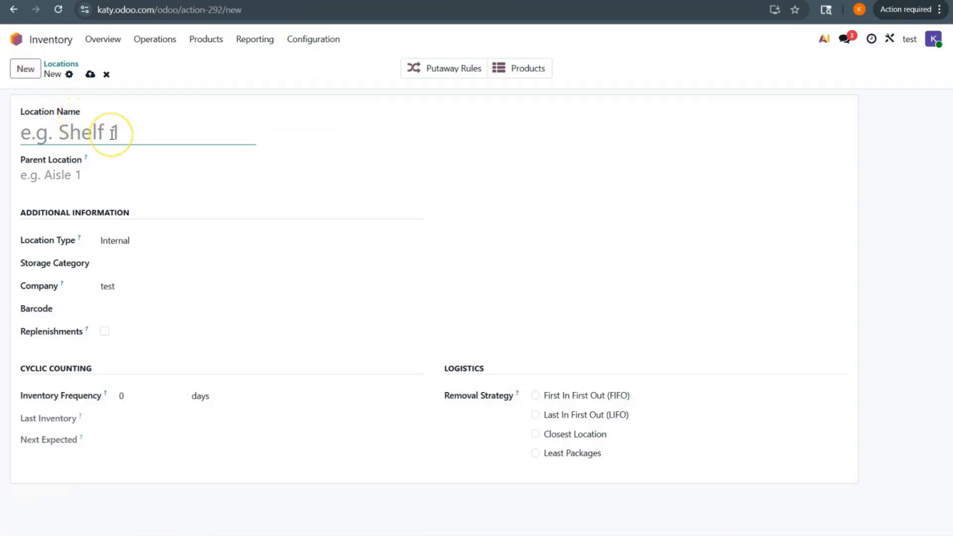
pyautogui.write('Al')
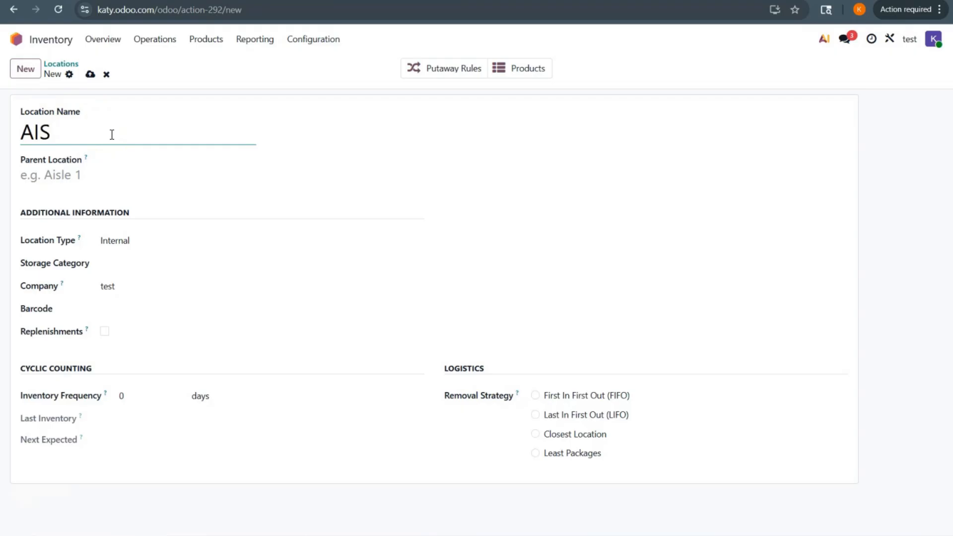
pyautogui.click(94, 176)
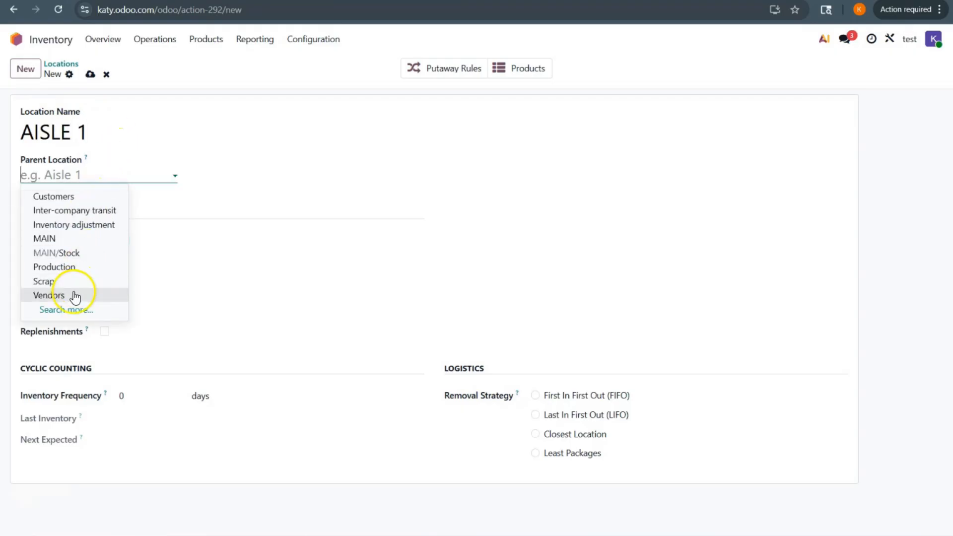
pyautogui.click(78, 308)
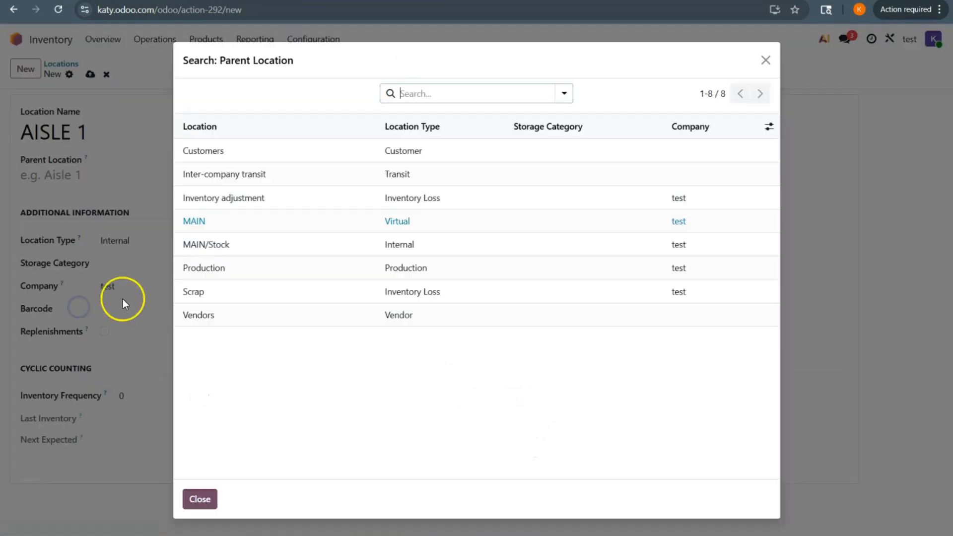
pyautogui.click(234, 247)
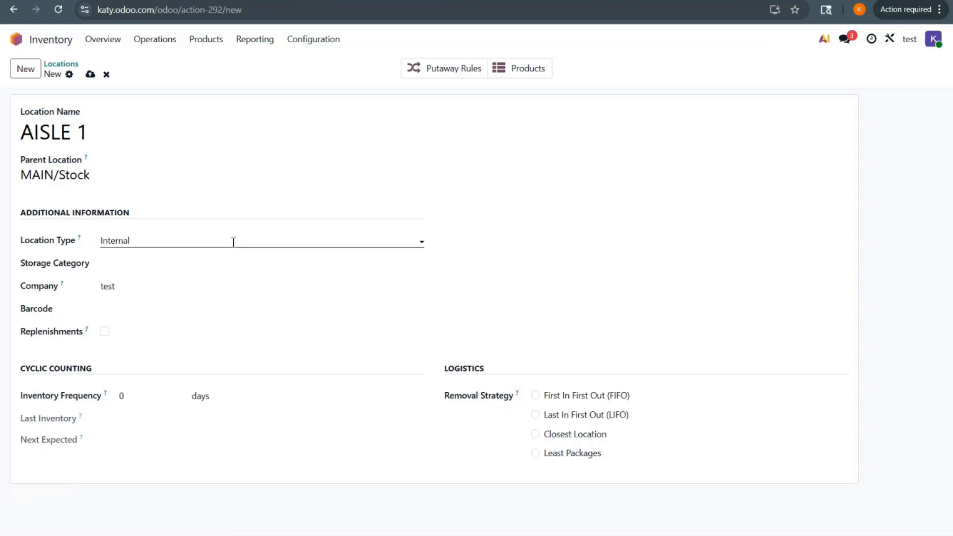
pyautogui.click(90, 75)
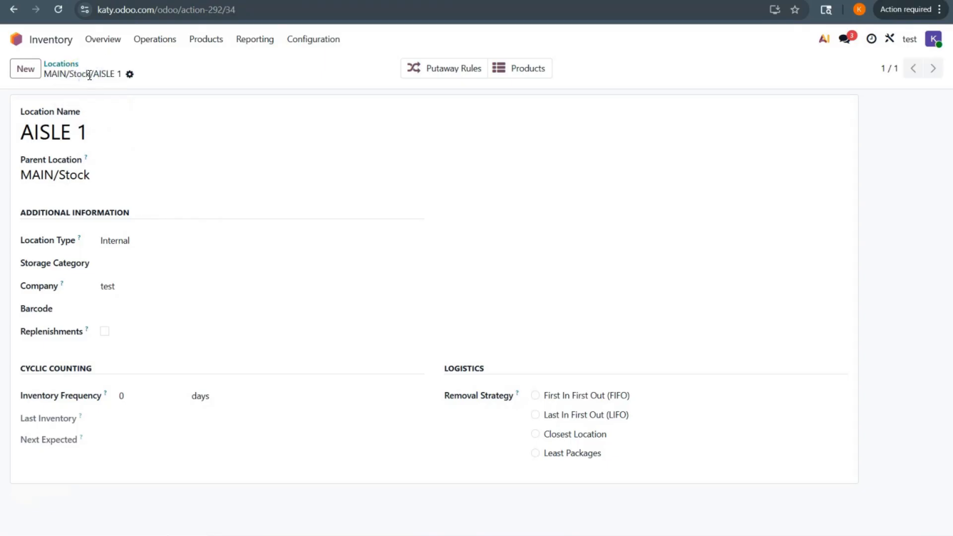
# Create and save another location named SHELF 1 with MAIN/Stock/AISLE 1 as its parent location
pyautogui.click(29, 72)
pyautogui.click(120, 137)
pyautogui.write('SHELF 1')
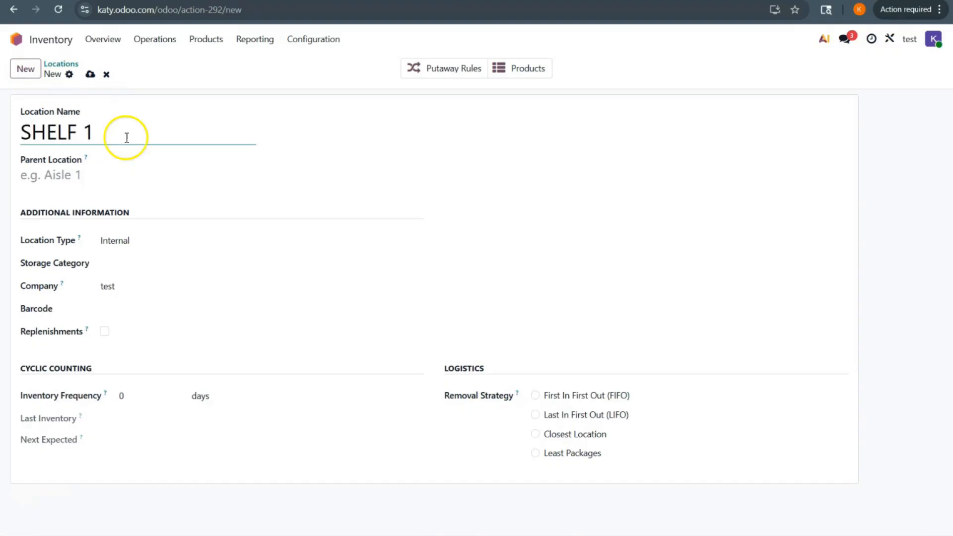
pyautogui.click(87, 176)
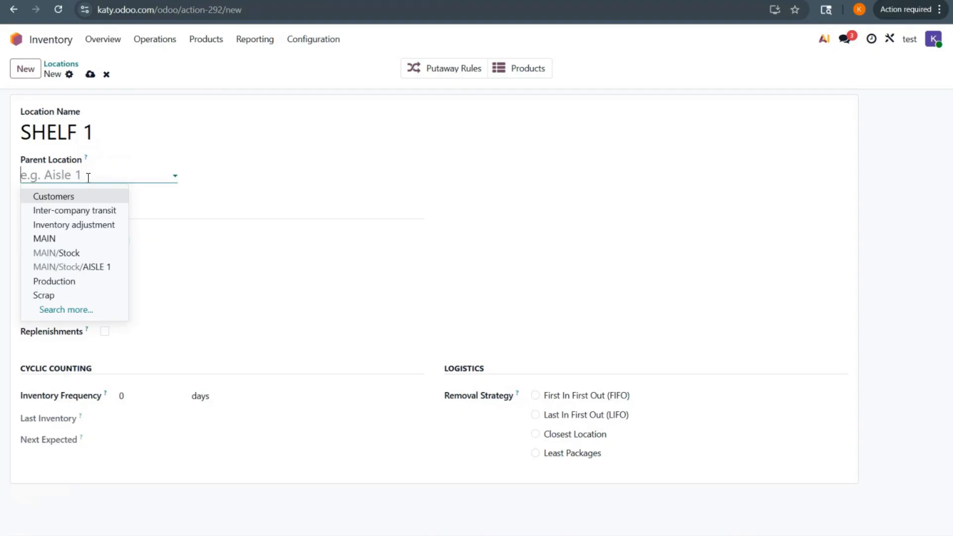
pyautogui.click(98, 266)
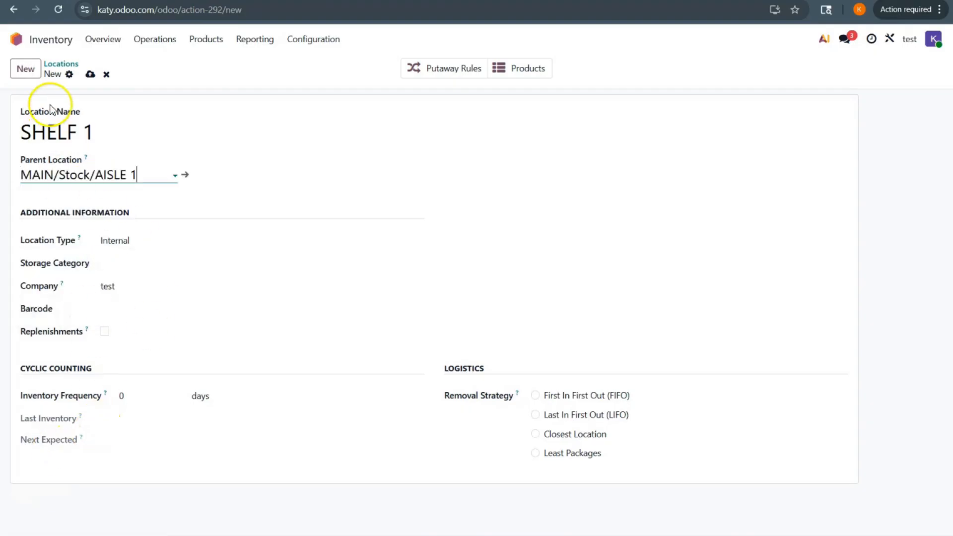
pyautogui.click(90, 74)
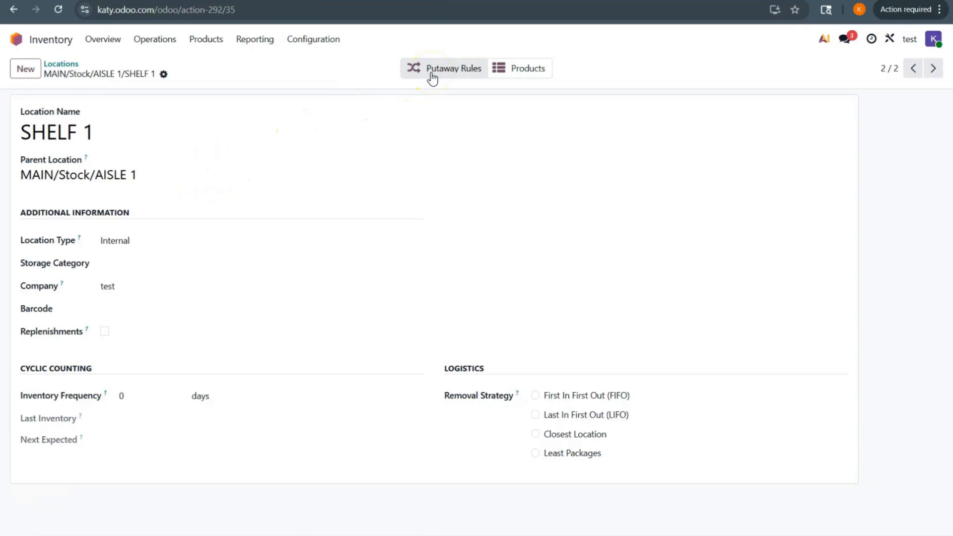
# Create and save a putaway rule that stores products arriving in MAIN/Stock to MAIN/Stock/AISLE 1/SHELF 1
pyautogui.click(311, 39)
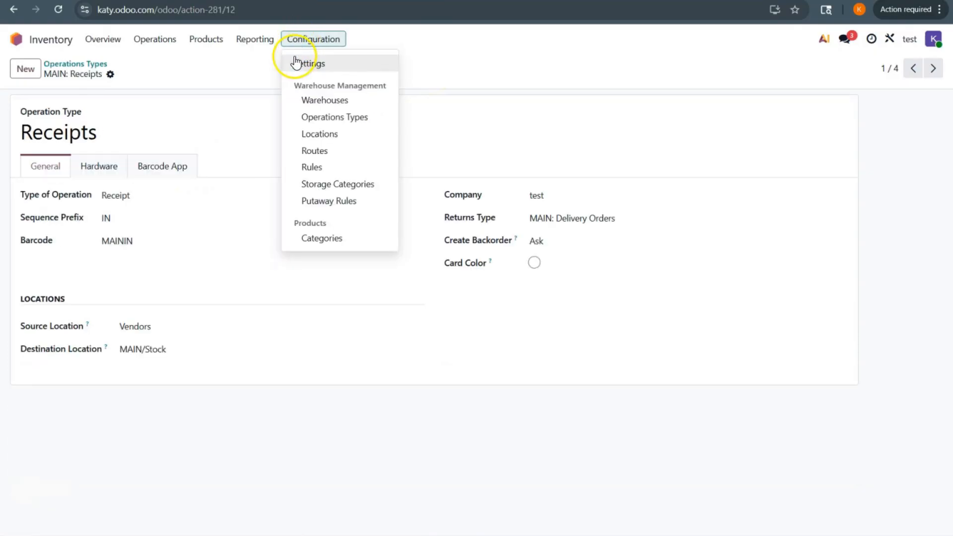
pyautogui.click(328, 201)
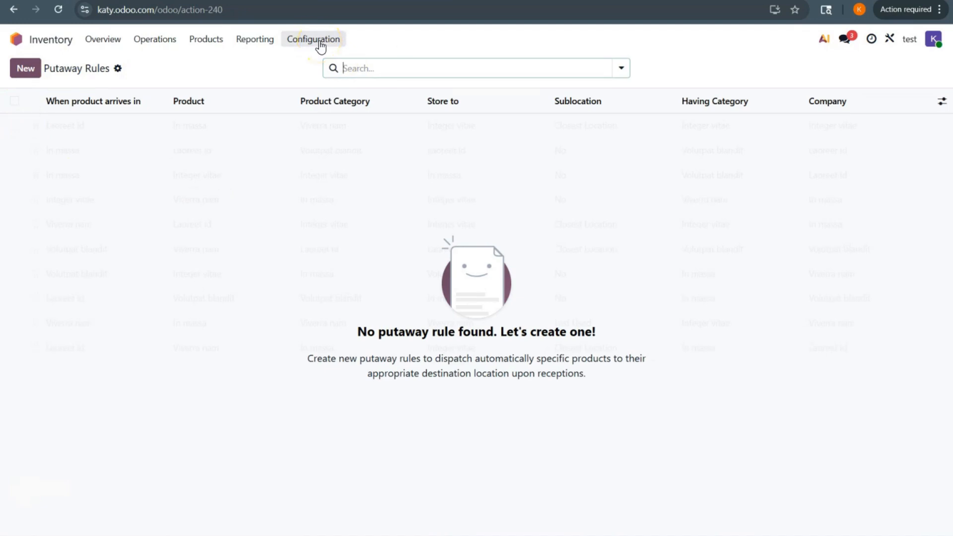
pyautogui.click(23, 68)
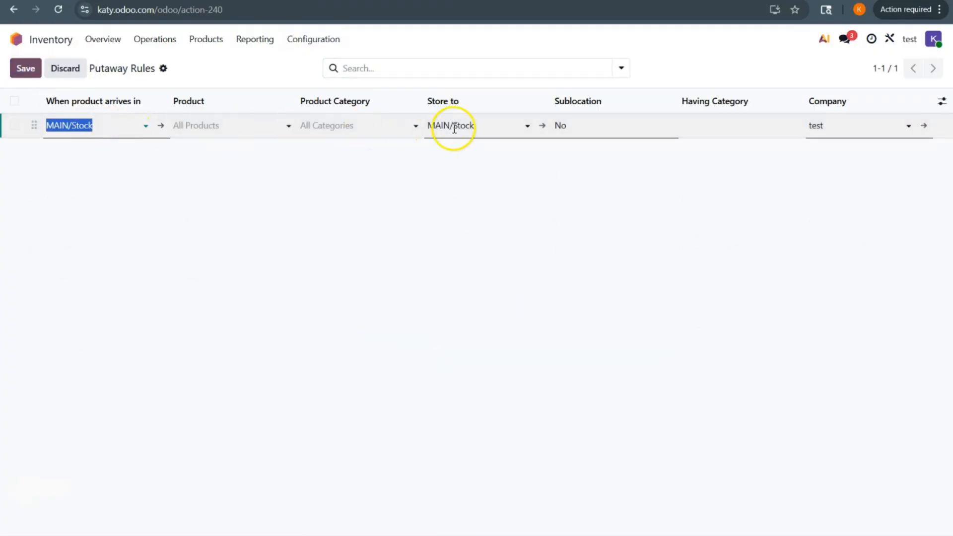
pyautogui.click(454, 128)
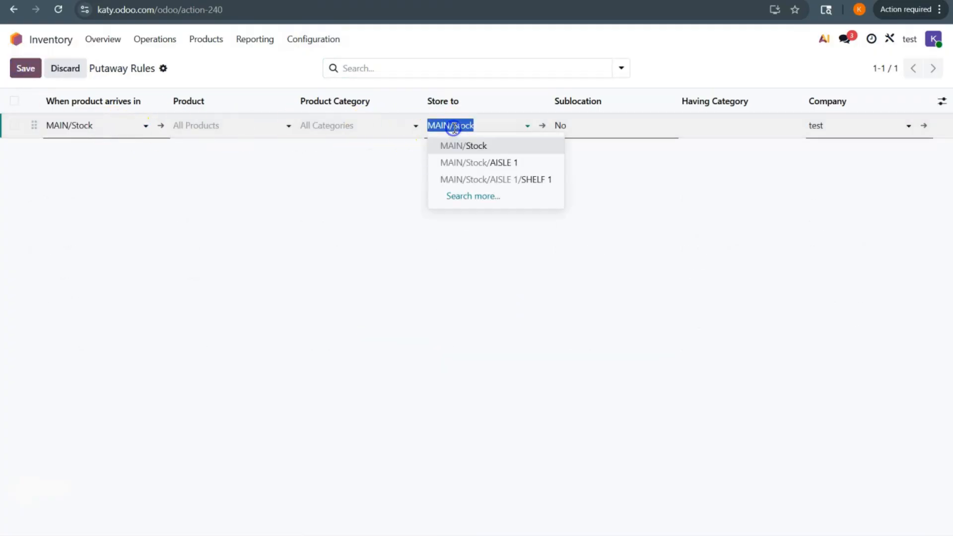
pyautogui.click(481, 179)
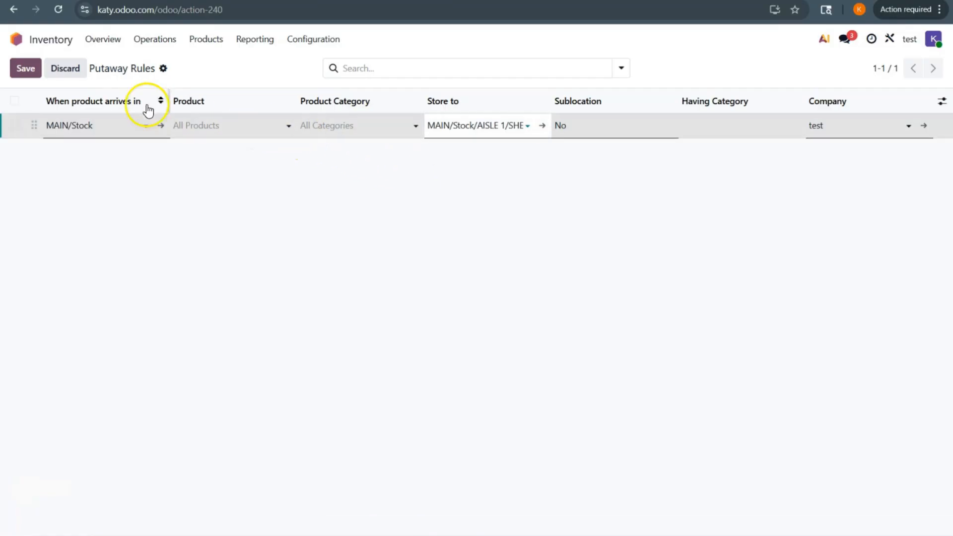
pyautogui.click(28, 71)
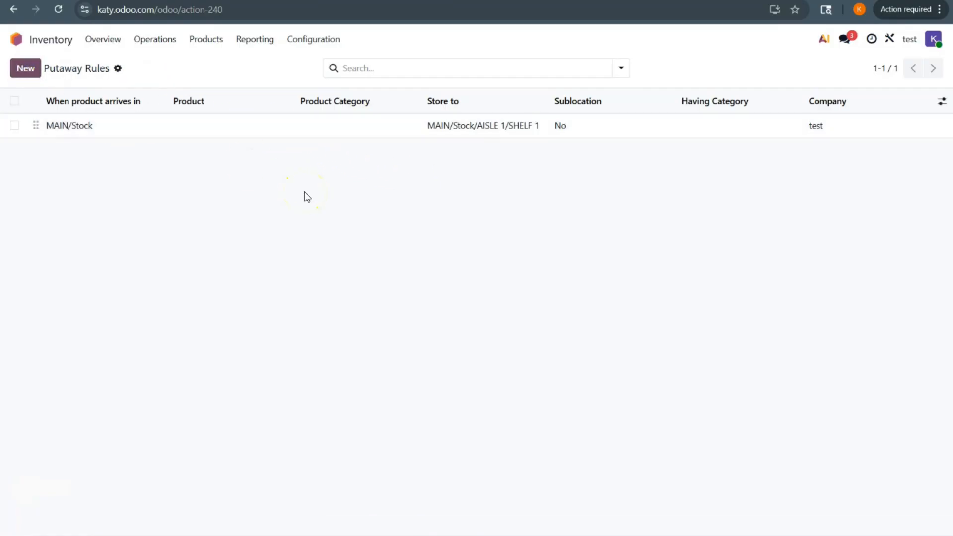
# Open the stock report and check in which internal locations TESTING PRODUCT is stored
pyautogui.click(245, 47)
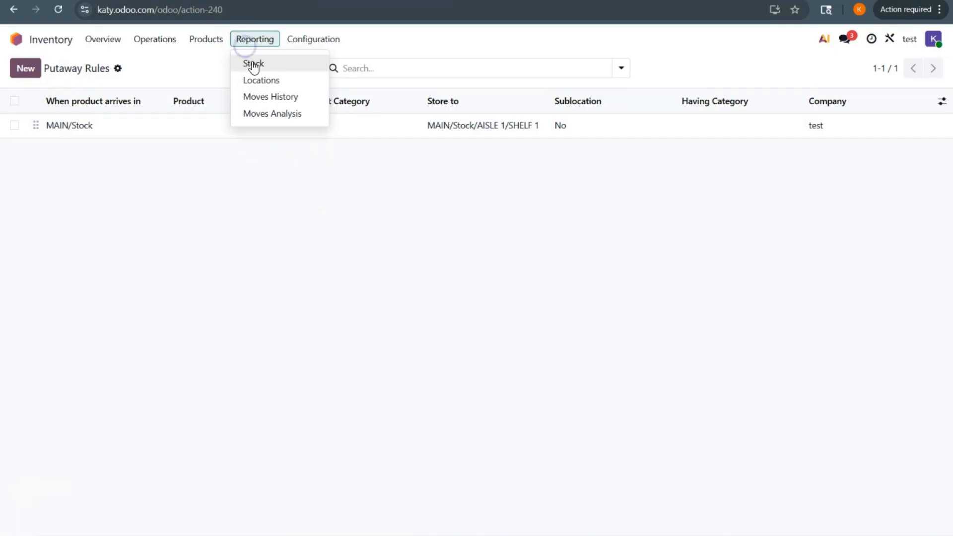
pyautogui.click(253, 64)
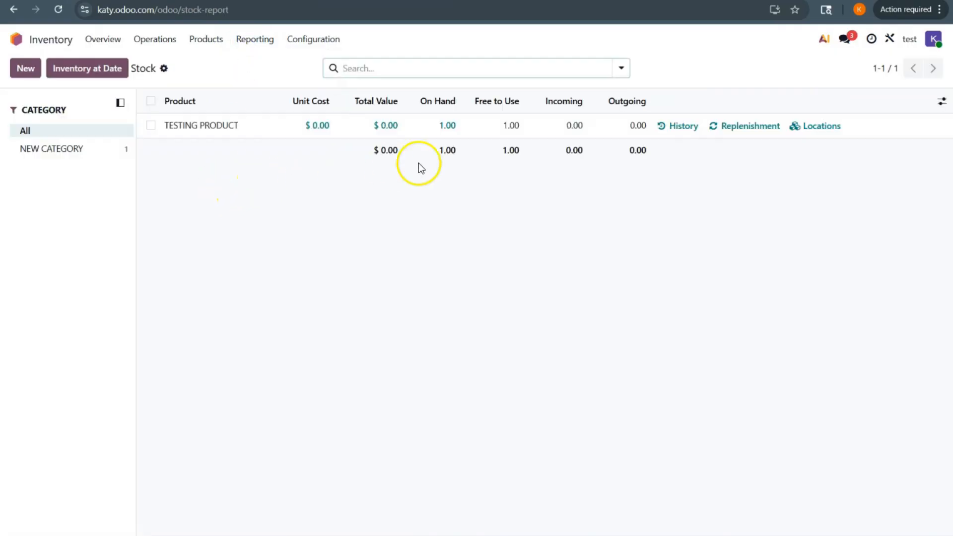
pyautogui.click(803, 128)
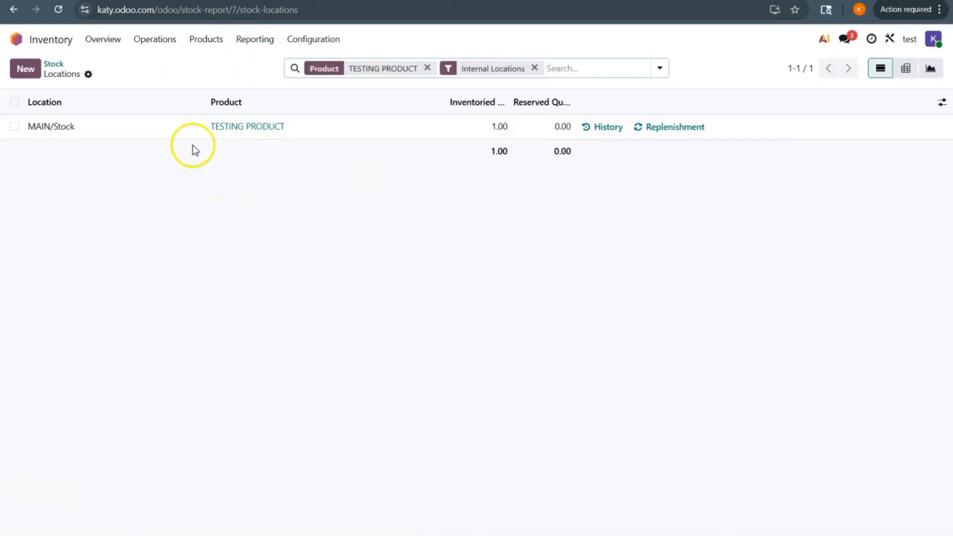
# Switch to the Purchase app and start another request for quotation with VENDOR 1 TEST as the vendor
pyautogui.click(23, 43)
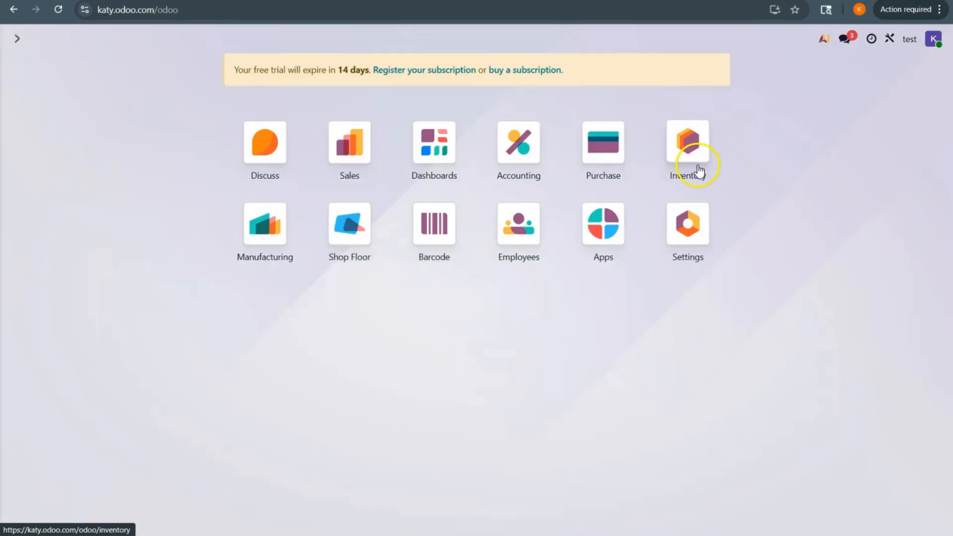
pyautogui.click(615, 152)
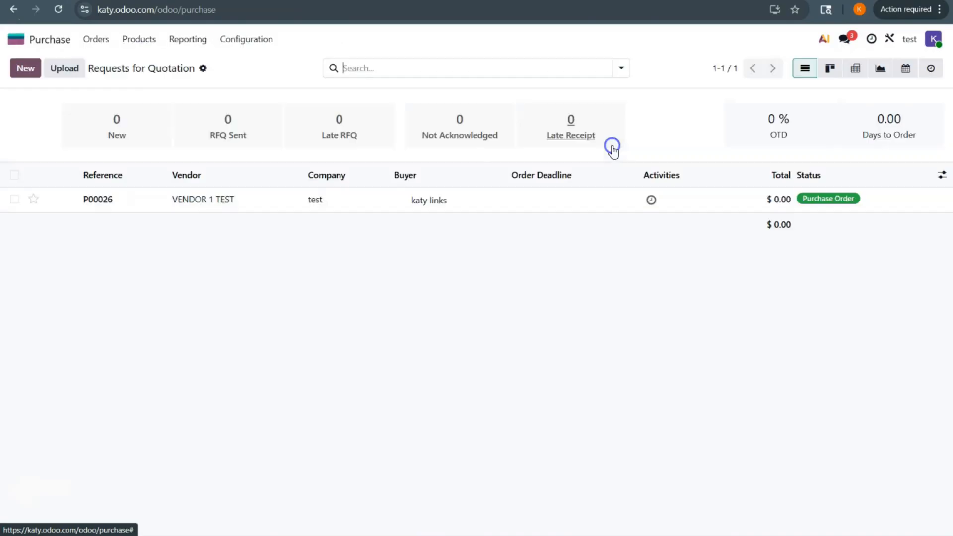
pyautogui.click(24, 71)
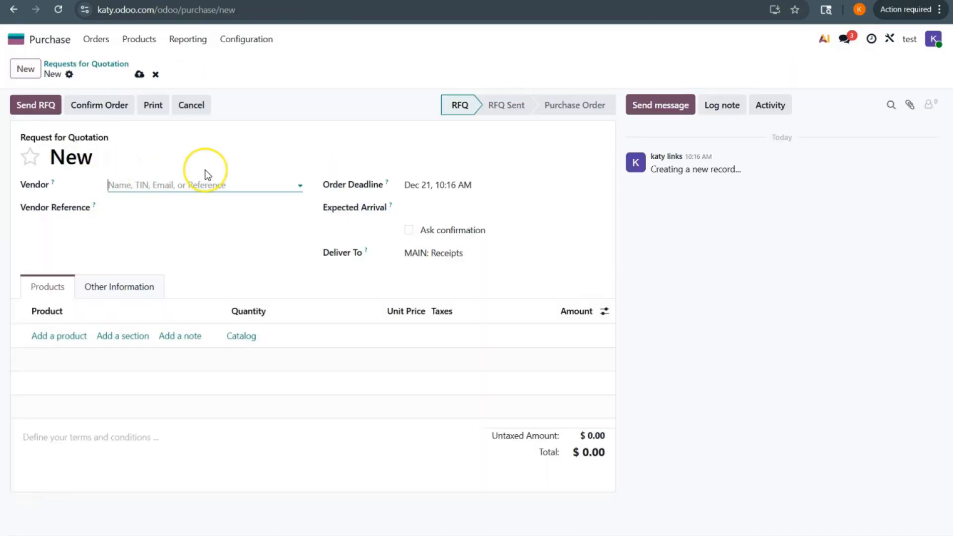
pyautogui.write('TE')
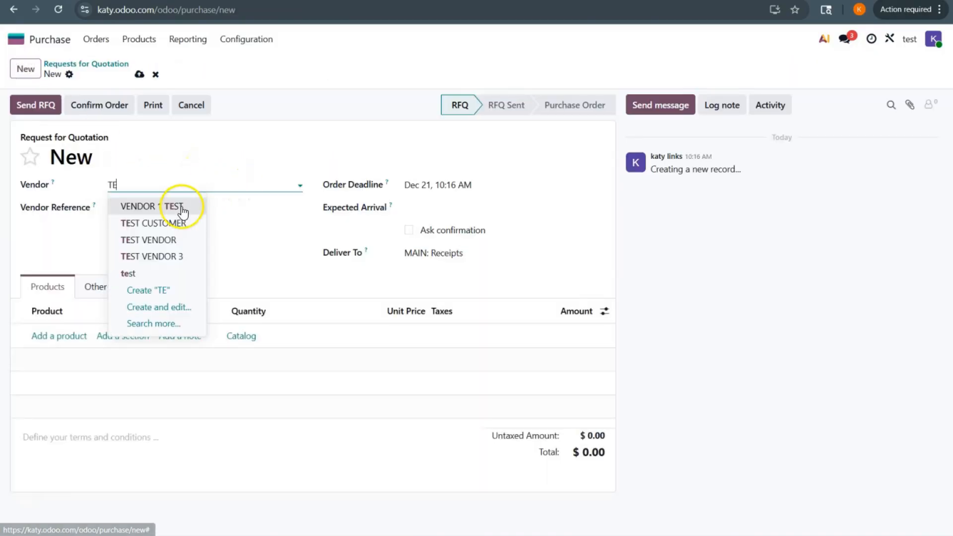
pyautogui.click(181, 208)
# Add an order line for TESTING PRODUCT with a quantity of 2 and save the request for quotation
pyautogui.click(65, 351)
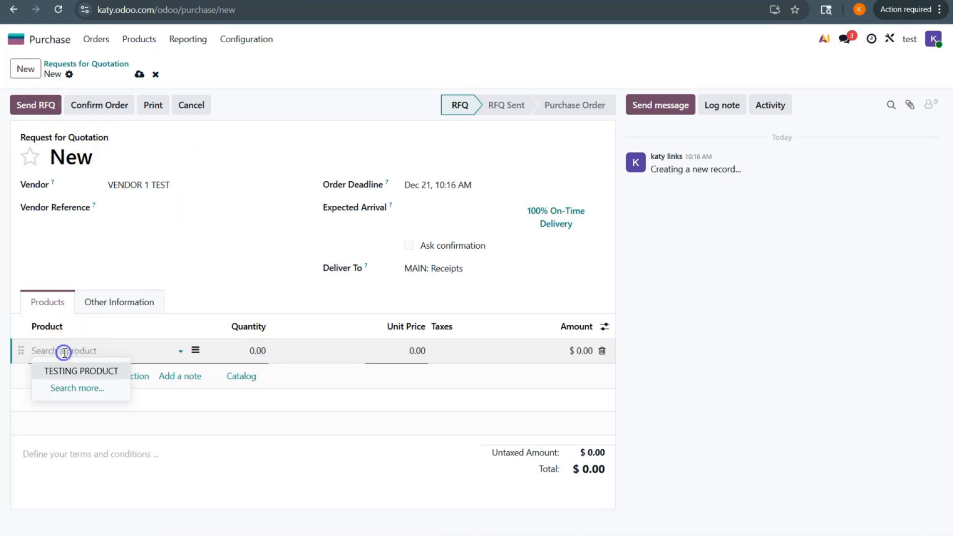
pyautogui.click(69, 370)
pyautogui.click(264, 354)
pyautogui.write('2')
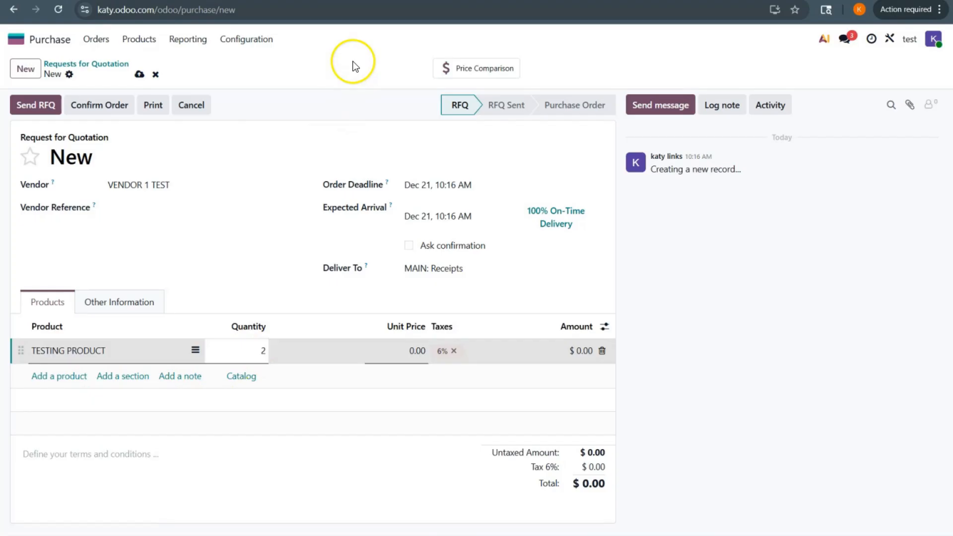
pyautogui.click(354, 65)
pyautogui.click(140, 74)
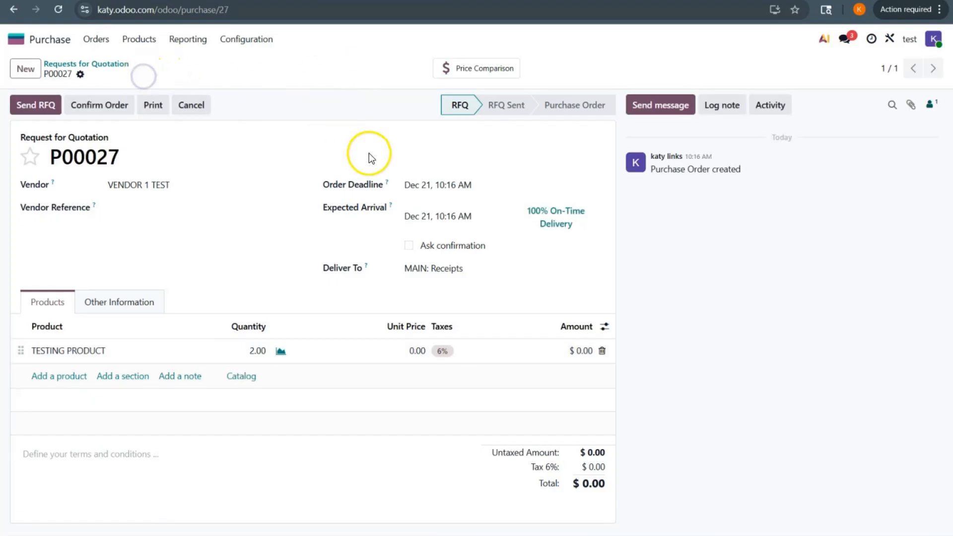
# Confirm the request for quotation as a purchase order and validate its receipt into MAIN/Stock
pyautogui.click(97, 107)
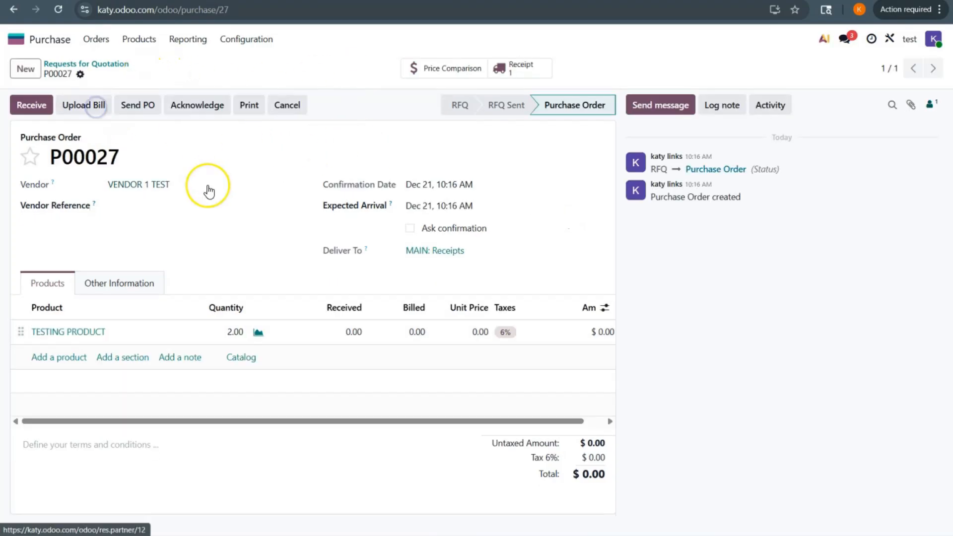
pyautogui.click(35, 105)
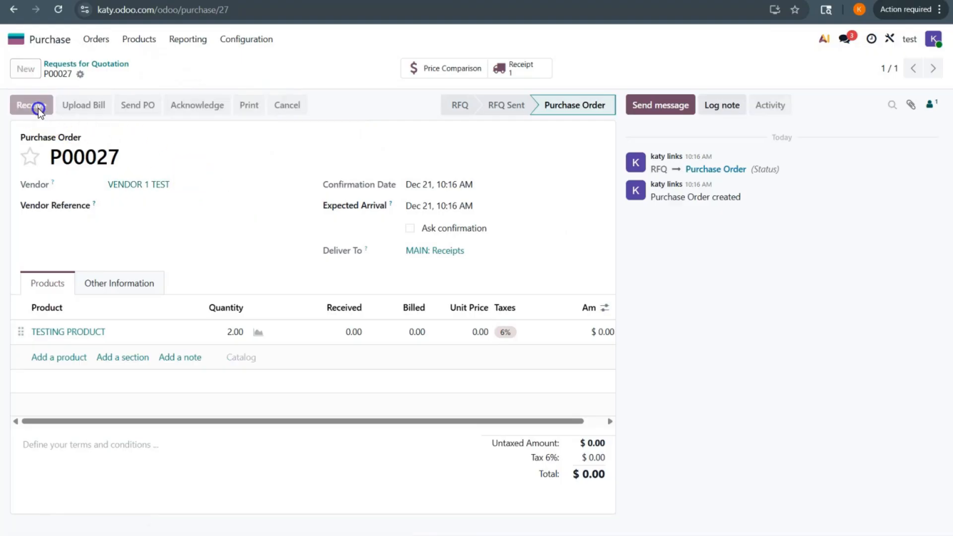
pyautogui.click(32, 108)
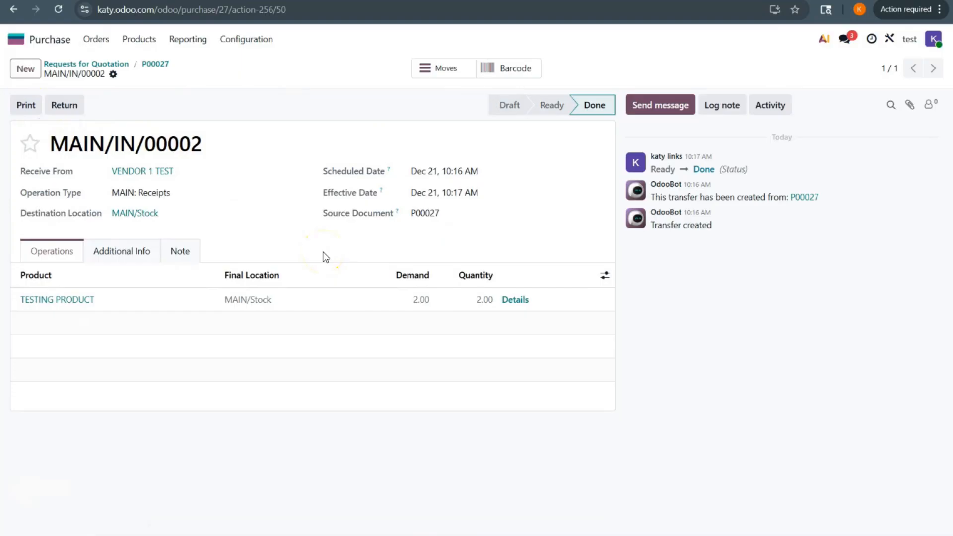
# Switch to the Inventory app, open the stock report and check the storage locations of TESTING PRODUCT
pyautogui.click(21, 49)
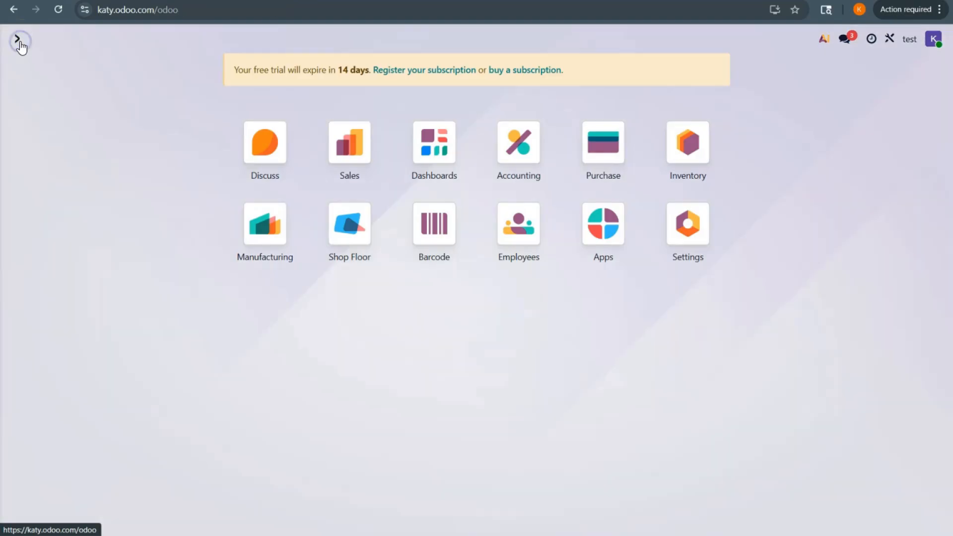
pyautogui.click(709, 156)
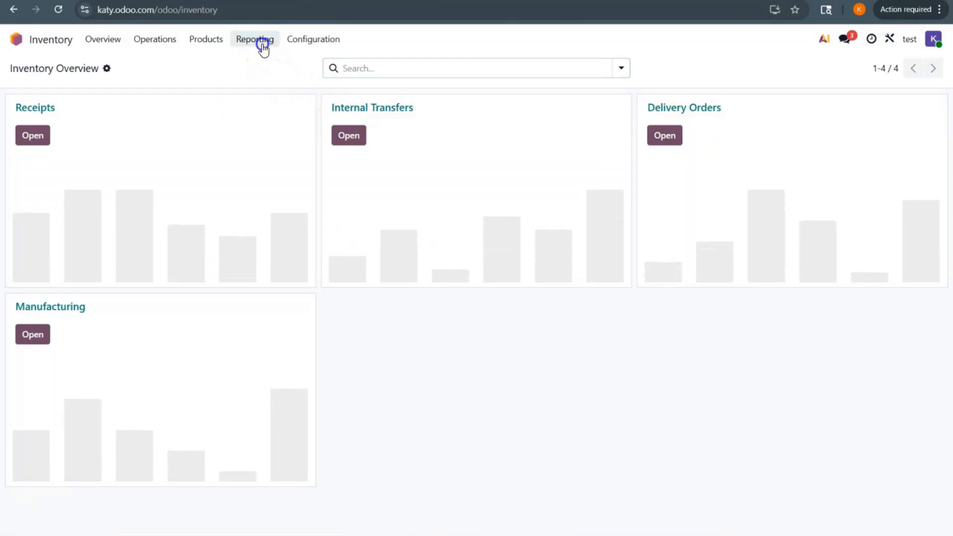
pyautogui.click(261, 44)
pyautogui.click(259, 65)
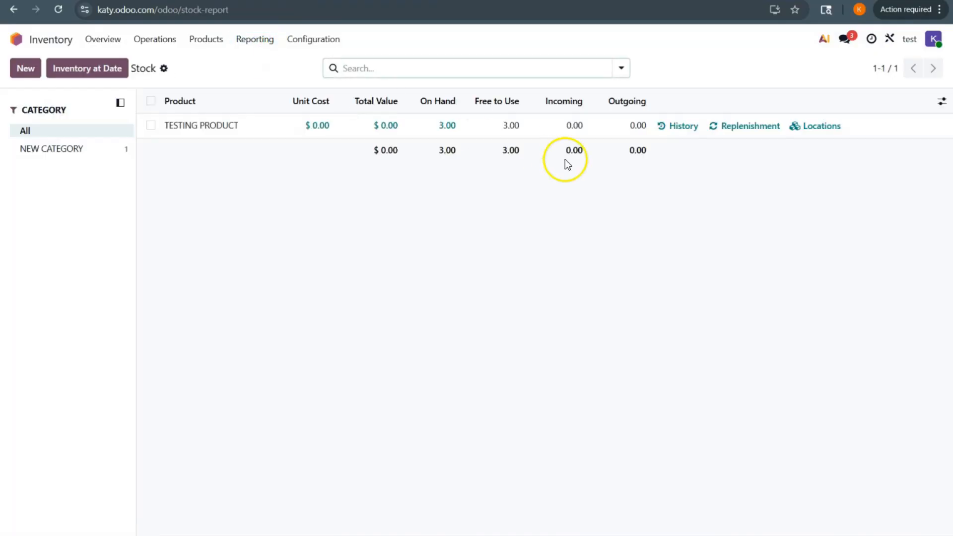
pyautogui.click(814, 126)
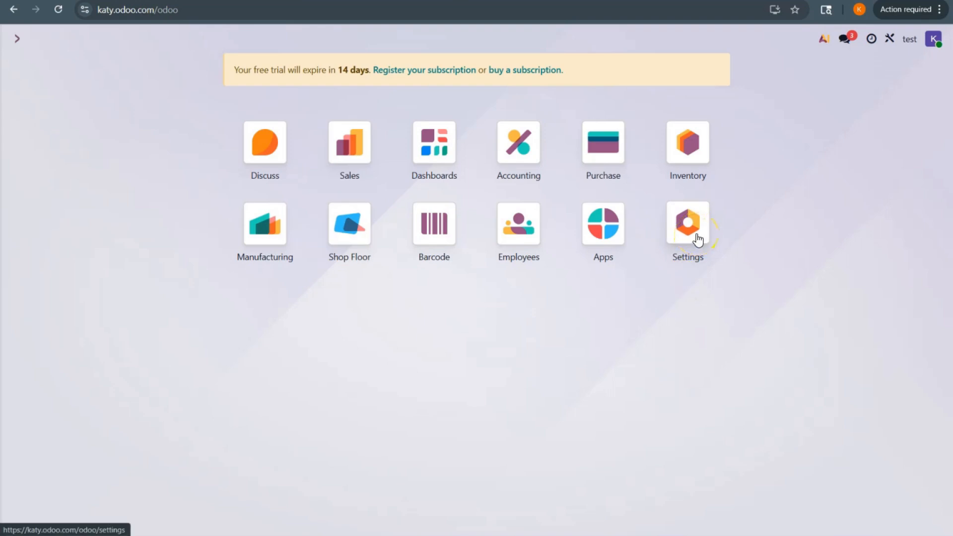
# Find the location options in the general settings, enable Storage Locations and save
pyautogui.click(697, 239)
pyautogui.click(367, 62)
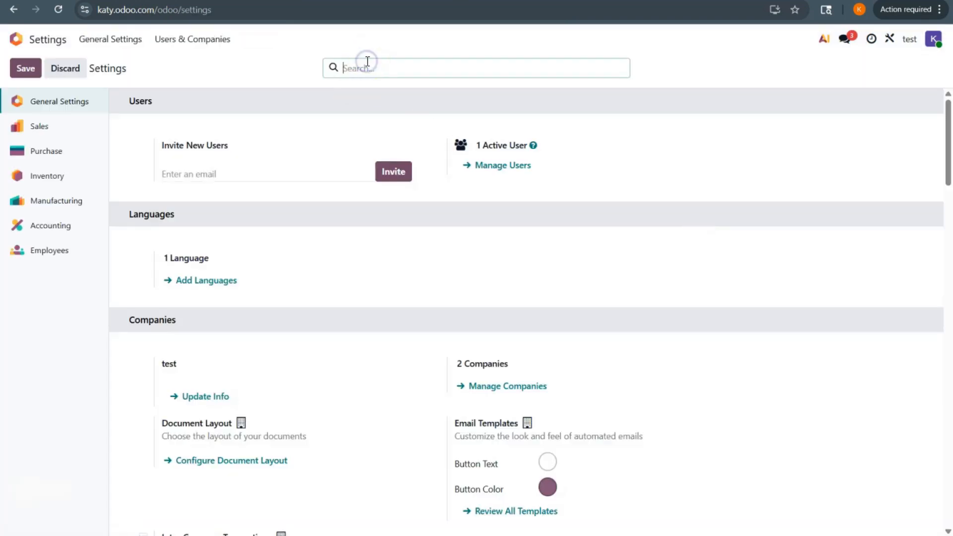
pyautogui.write('Loc')
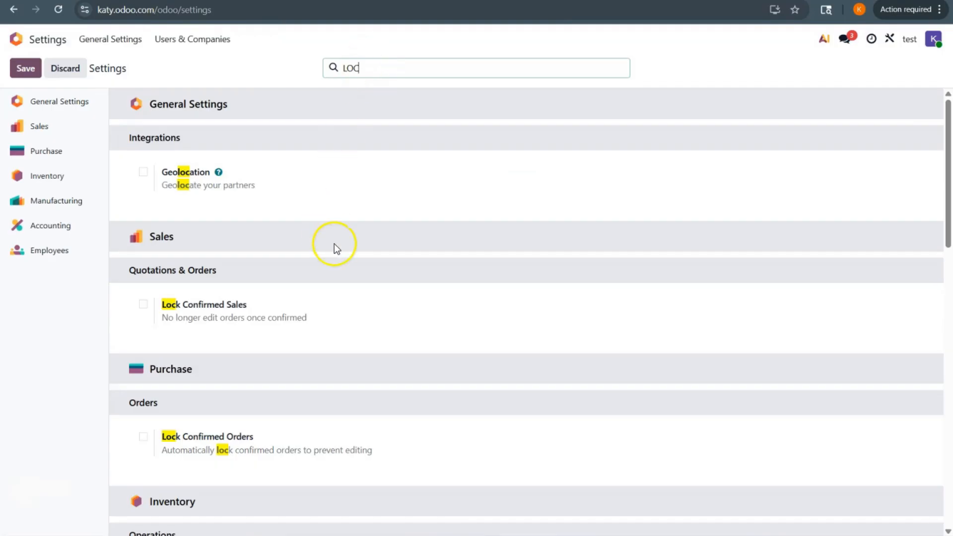
pyautogui.scroll(-10, 329, 262)
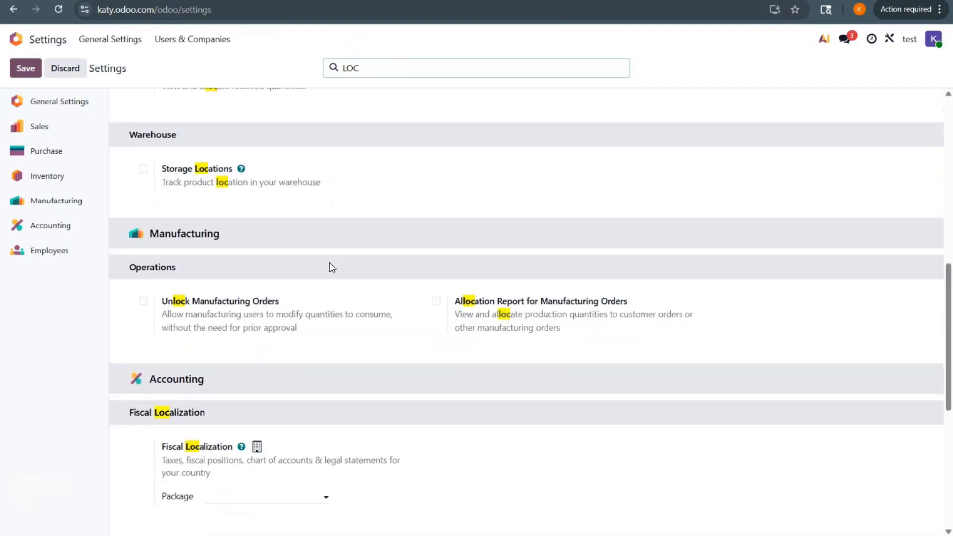
pyautogui.click(142, 169)
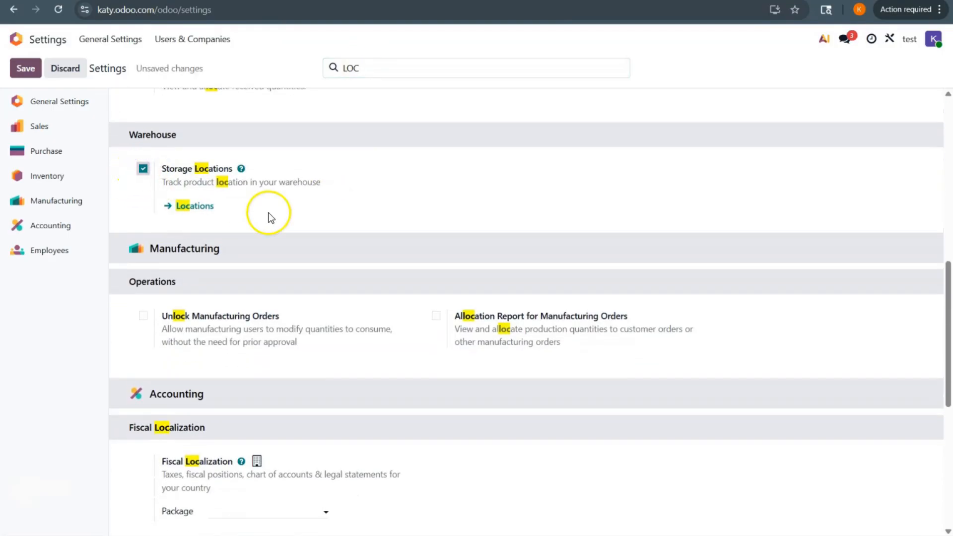
pyautogui.scroll(-4, 337, 216)
pyautogui.scroll(-3, 336, 217)
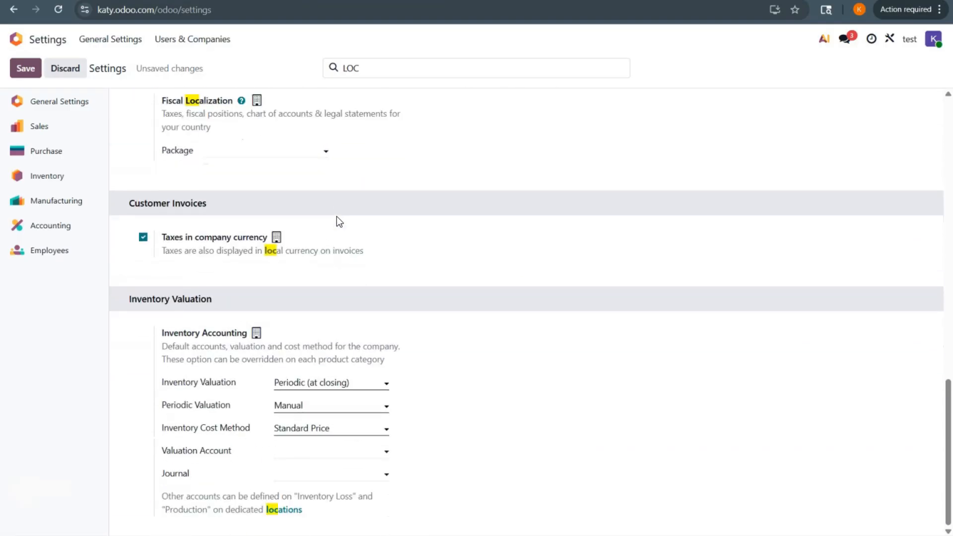
pyautogui.scroll(7, 337, 216)
pyautogui.scroll(-4, 337, 217)
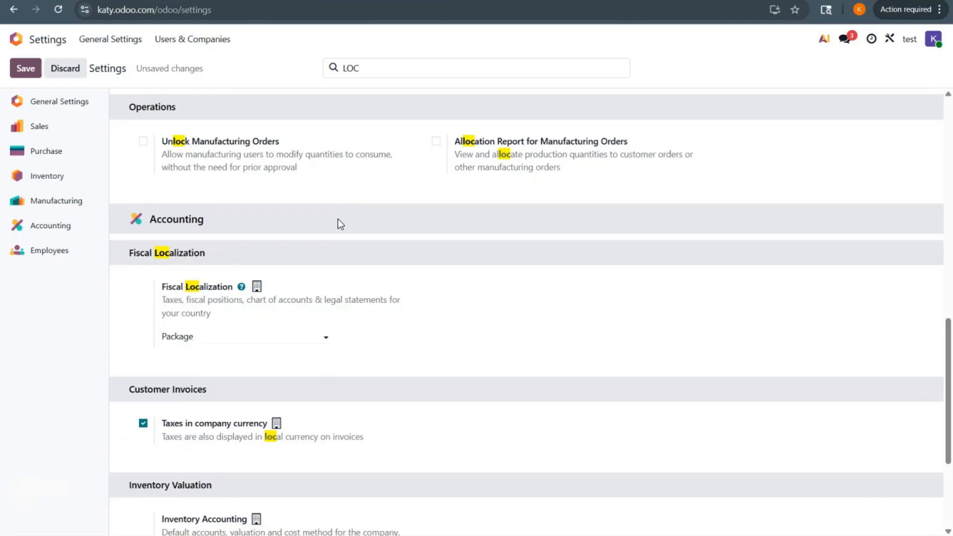
pyautogui.click(26, 68)
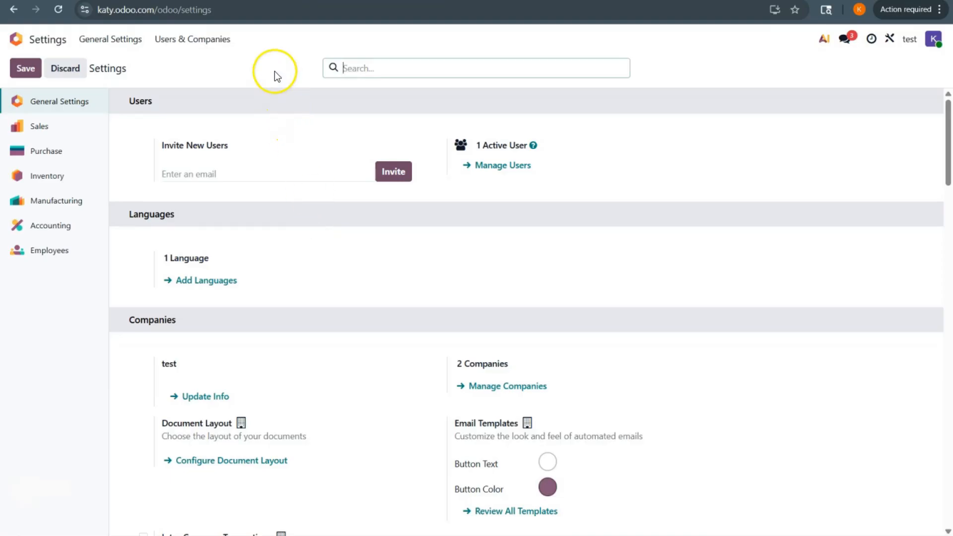
# Set the Fiscal Localization package to United States in the settings and save
pyautogui.write('LOCA')
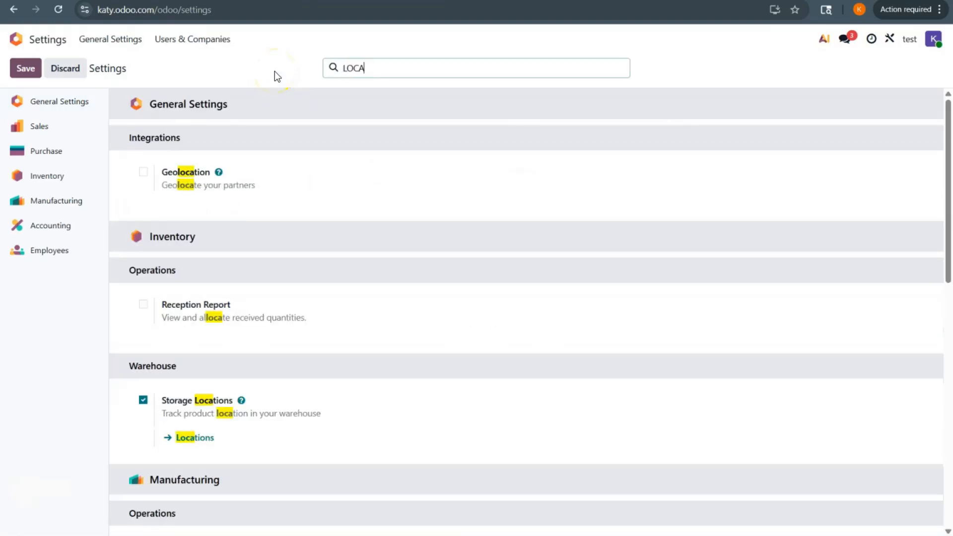
pyautogui.scroll(-5, 311, 222)
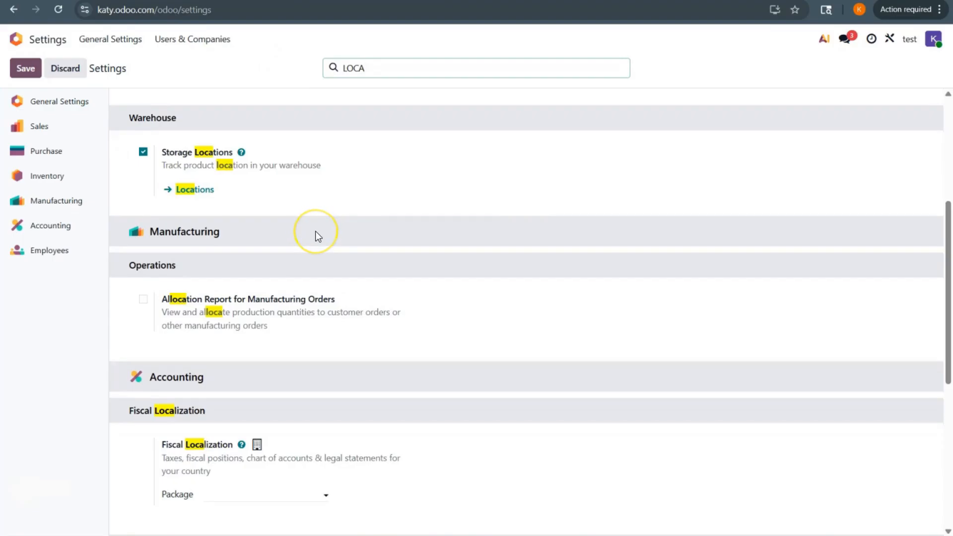
pyautogui.scroll(-6, 315, 231)
pyautogui.click(302, 183)
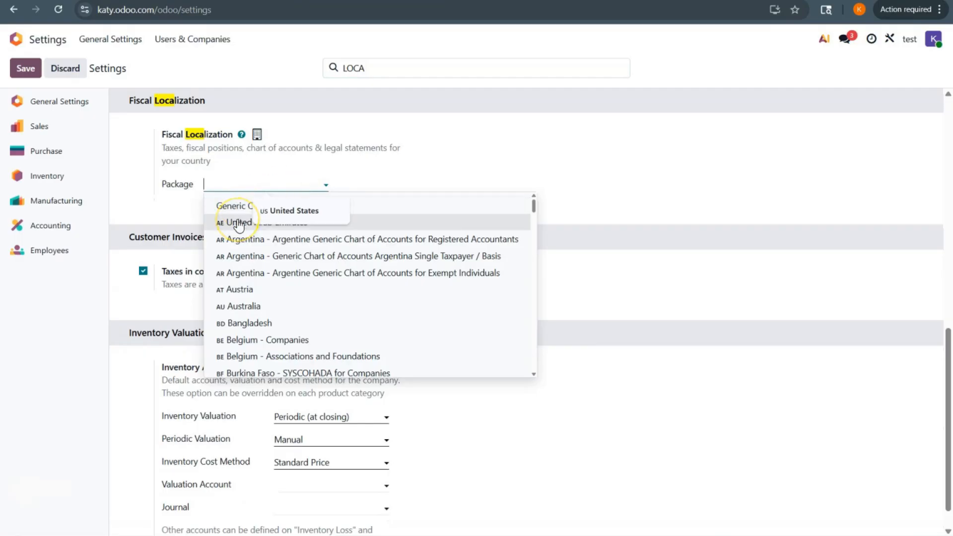
pyautogui.click(287, 214)
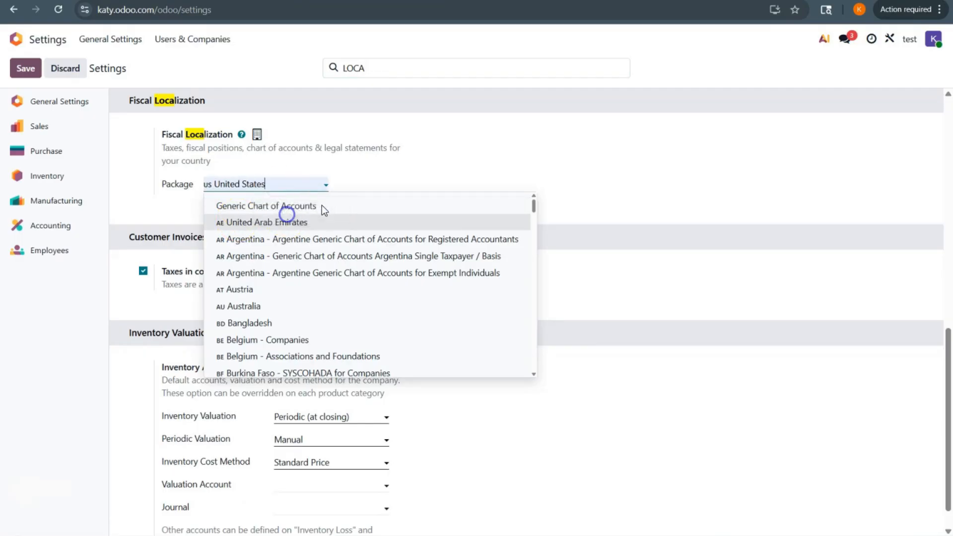
pyautogui.click(288, 207)
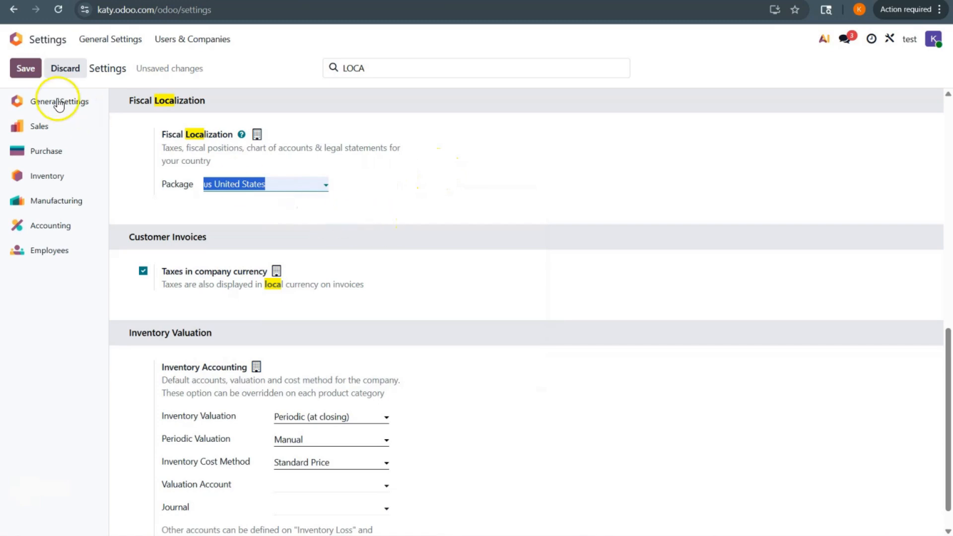
pyautogui.click(24, 68)
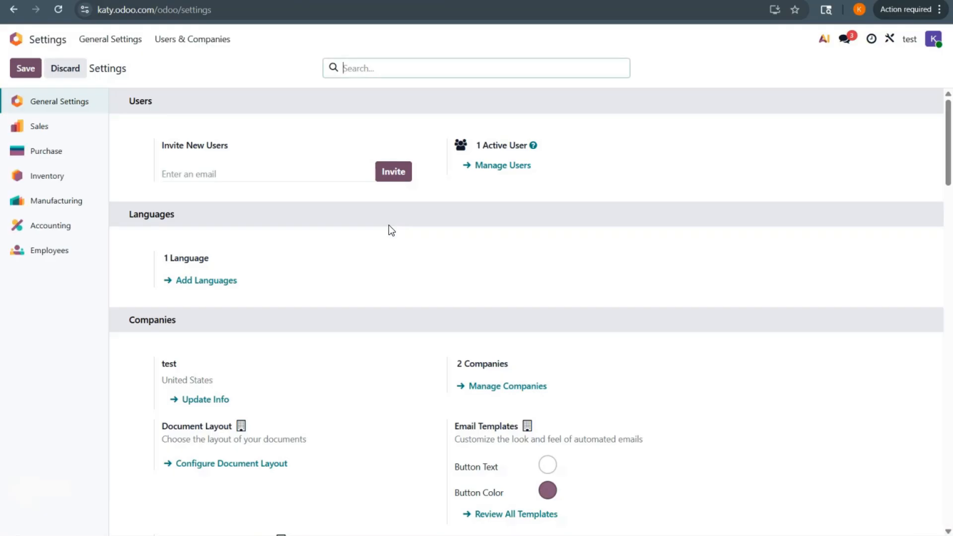
# Find the route options in the settings, enable Multi-Step Routes and save
pyautogui.click(422, 73)
pyautogui.write('ROUT')
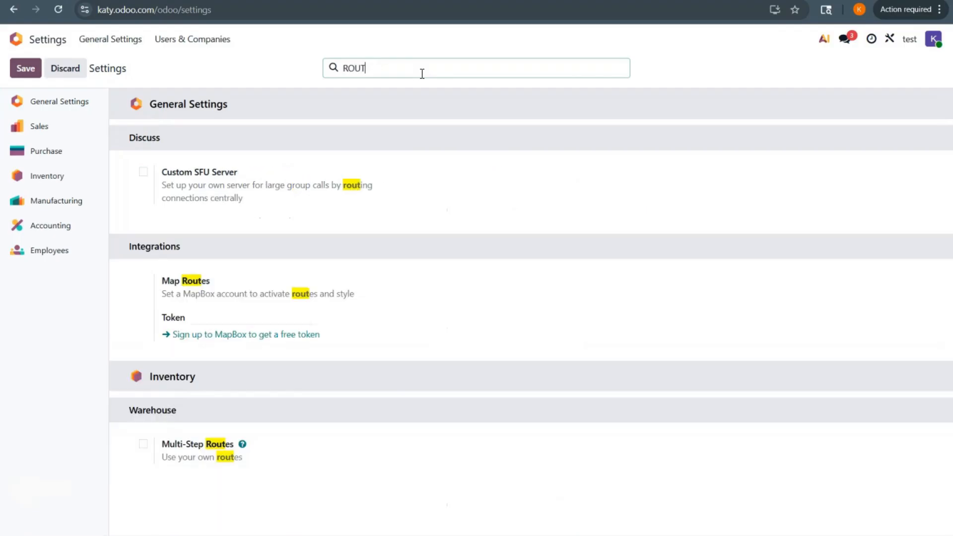
pyautogui.click(139, 447)
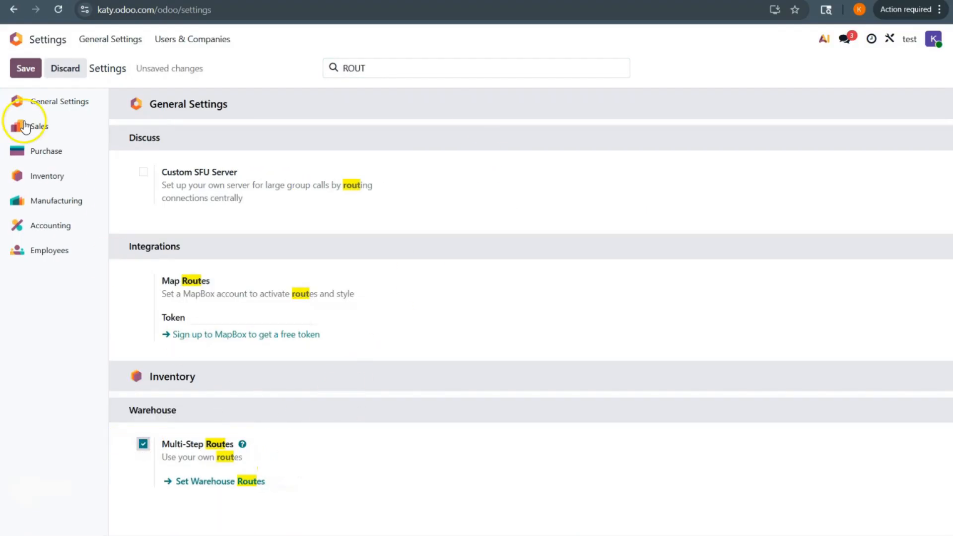
pyautogui.click(25, 68)
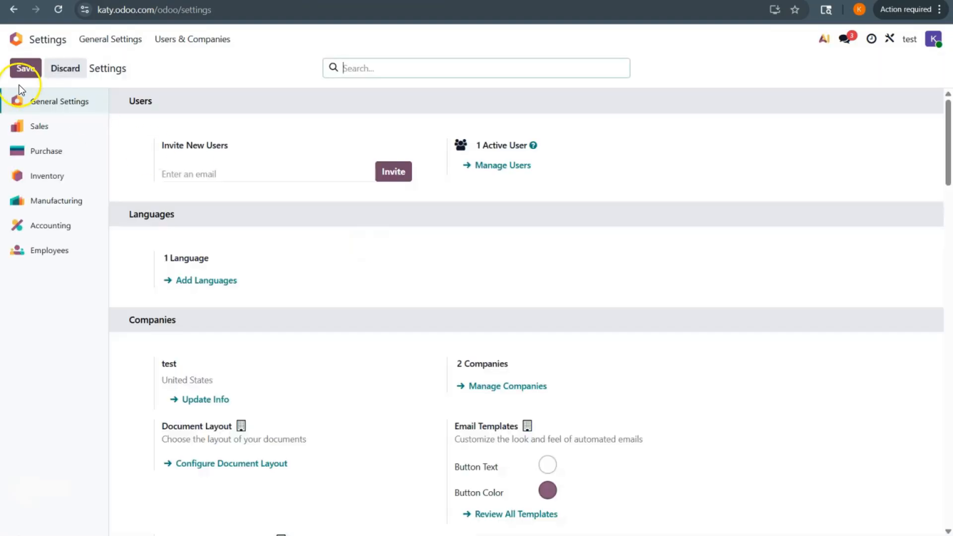
# Create and save a warehouse in the Inventory app with MAIN as name and short name, and view the internal locations
pyautogui.click(16, 39)
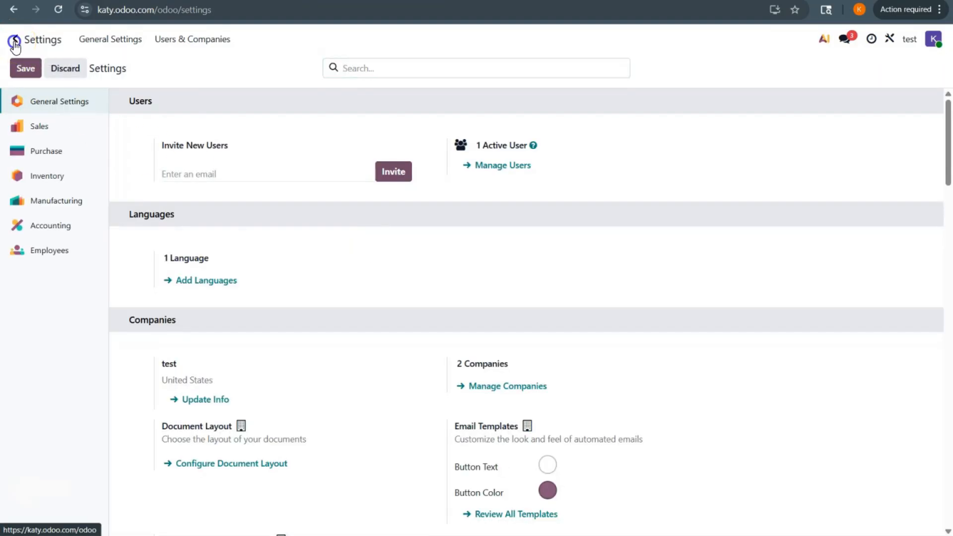
pyautogui.click(686, 159)
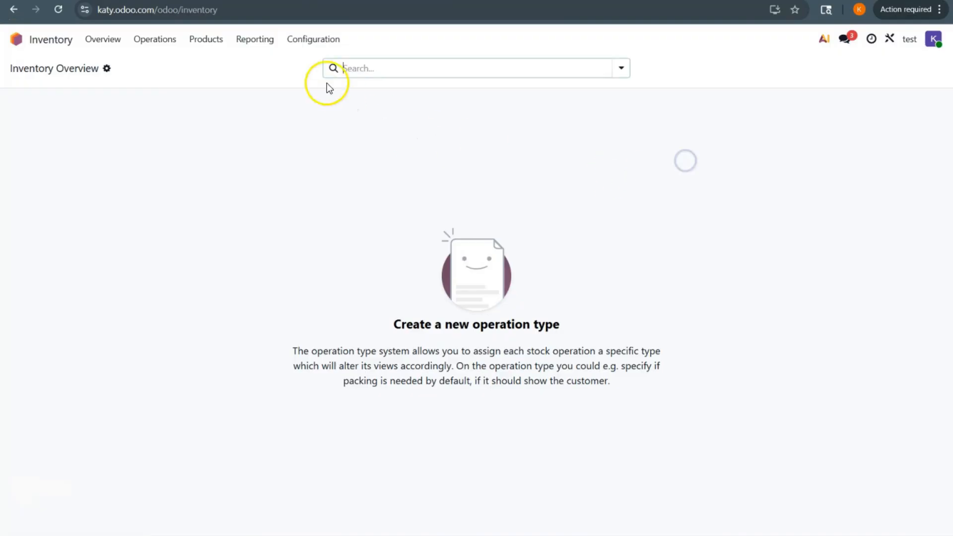
pyautogui.click(295, 45)
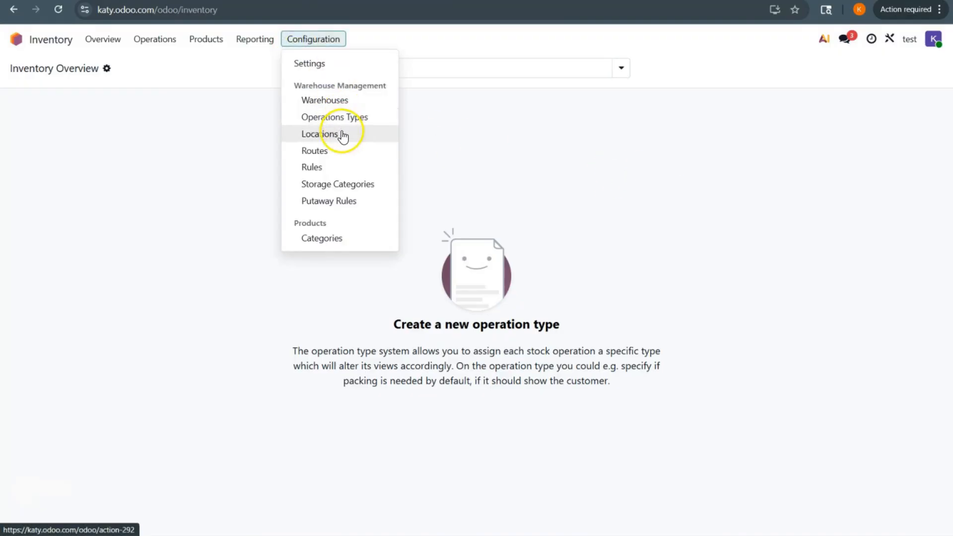
pyautogui.click(333, 105)
pyautogui.click(19, 76)
pyautogui.doubleClick(30, 142)
pyautogui.write('MAIN')
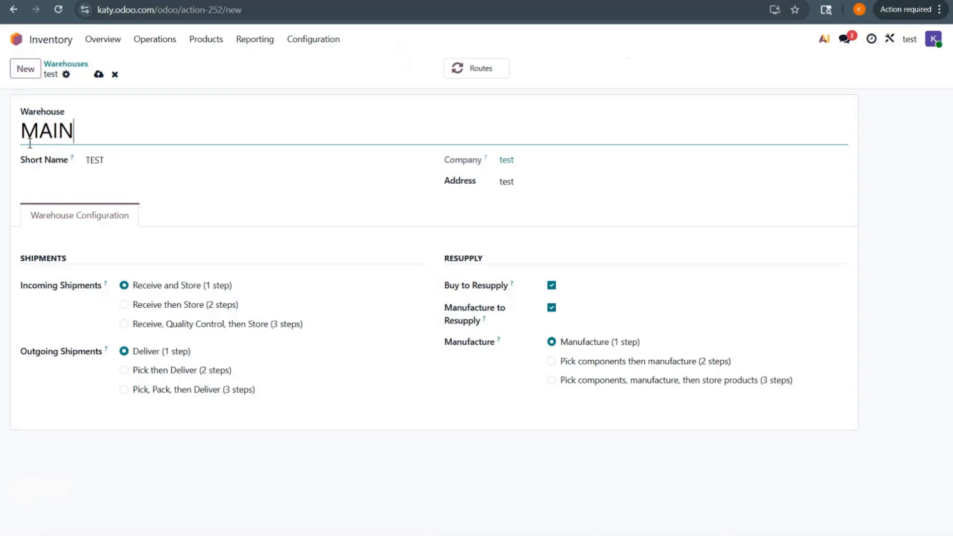
pyautogui.doubleClick(92, 160)
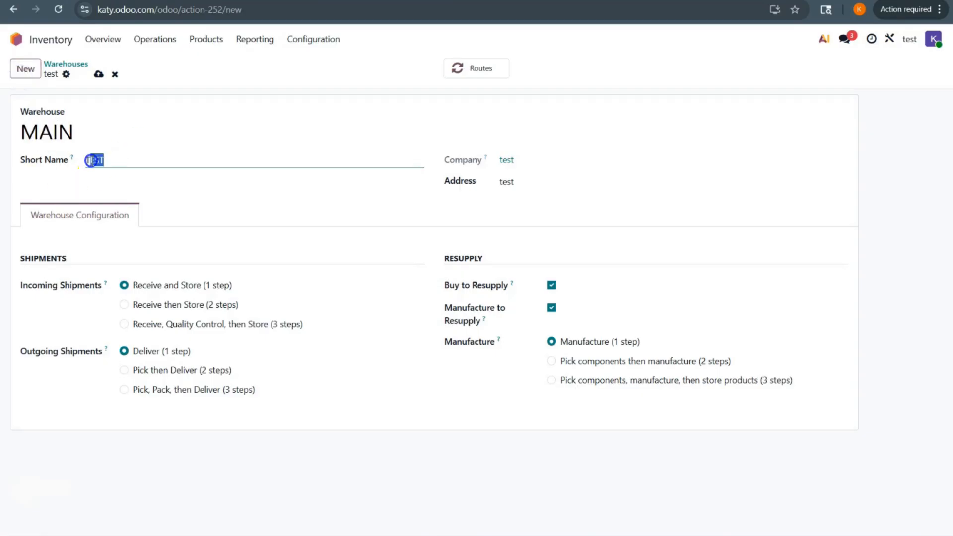
pyautogui.write('MAIN')
pyautogui.click(99, 76)
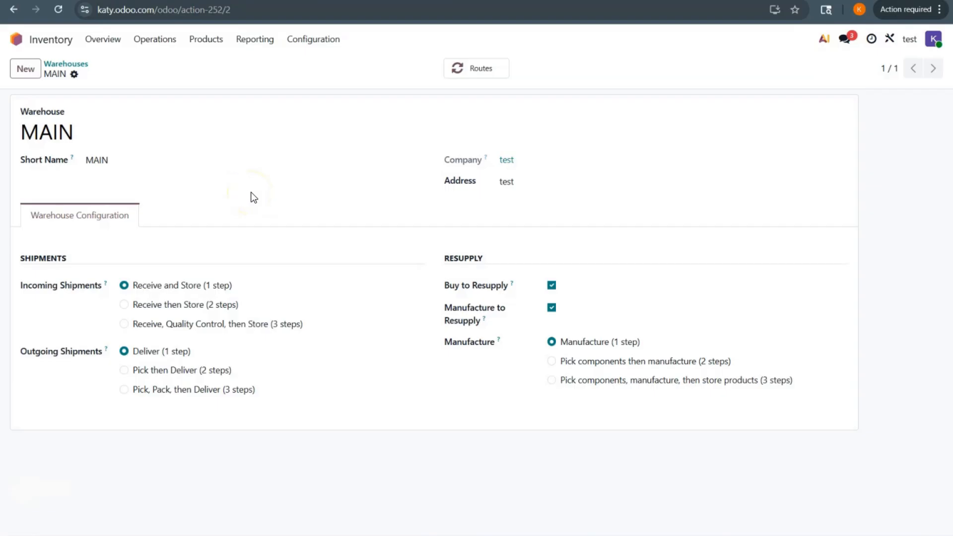
pyautogui.click(320, 42)
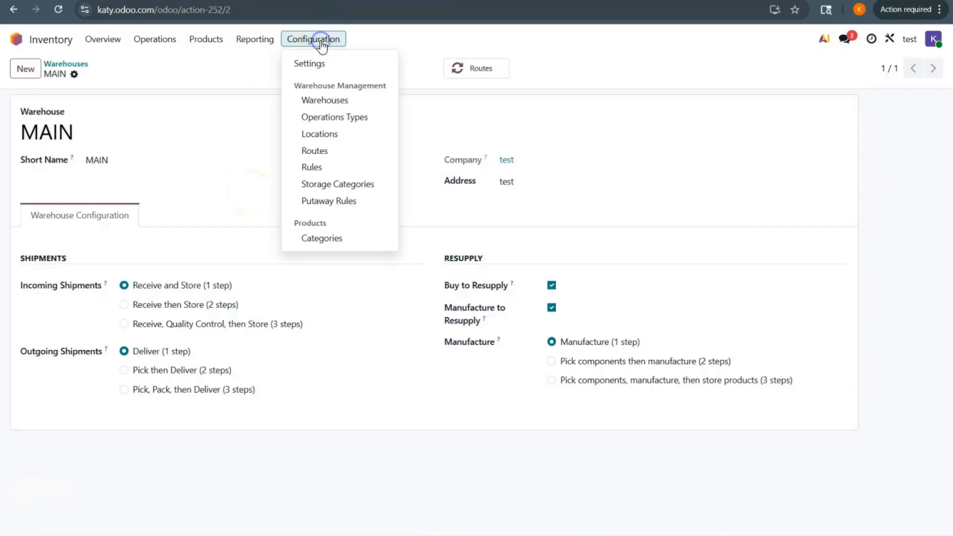
pyautogui.click(332, 134)
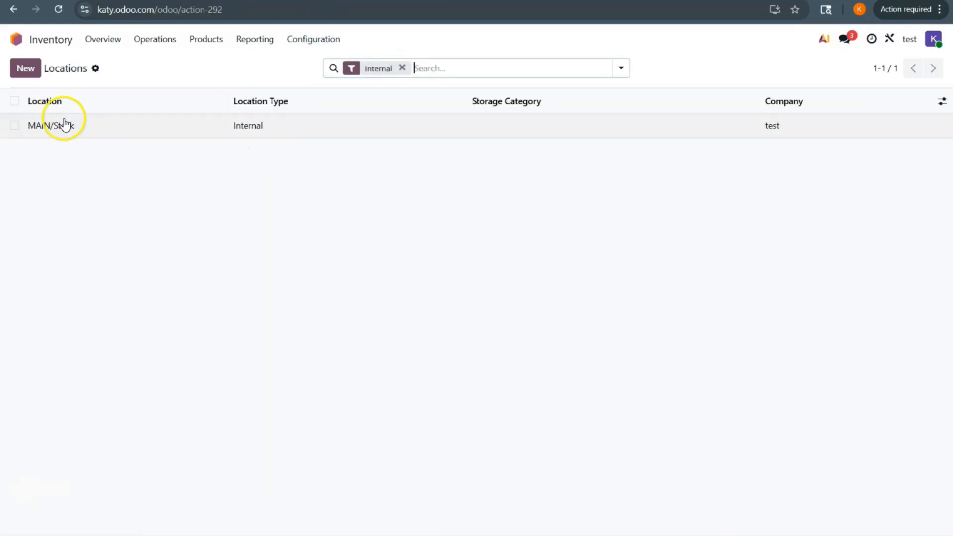
# Switch to the Purchase app and start a request for quotation with VENDOR 1 TEST as the vendor
pyautogui.click(13, 41)
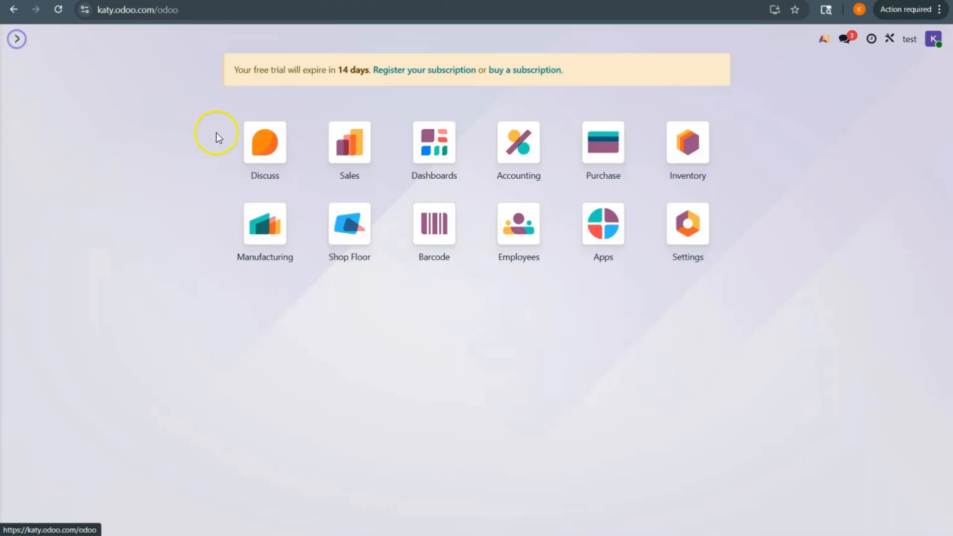
pyautogui.click(616, 157)
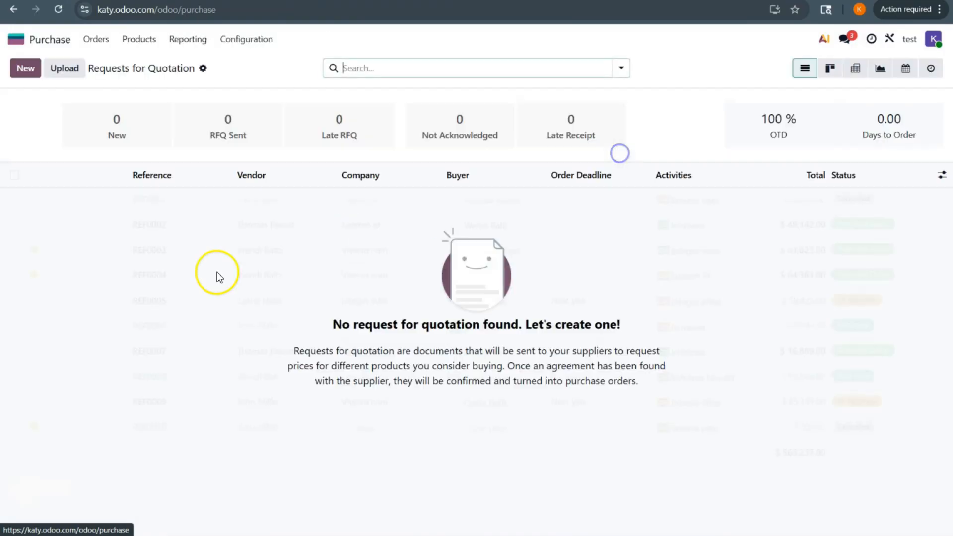
pyautogui.click(27, 69)
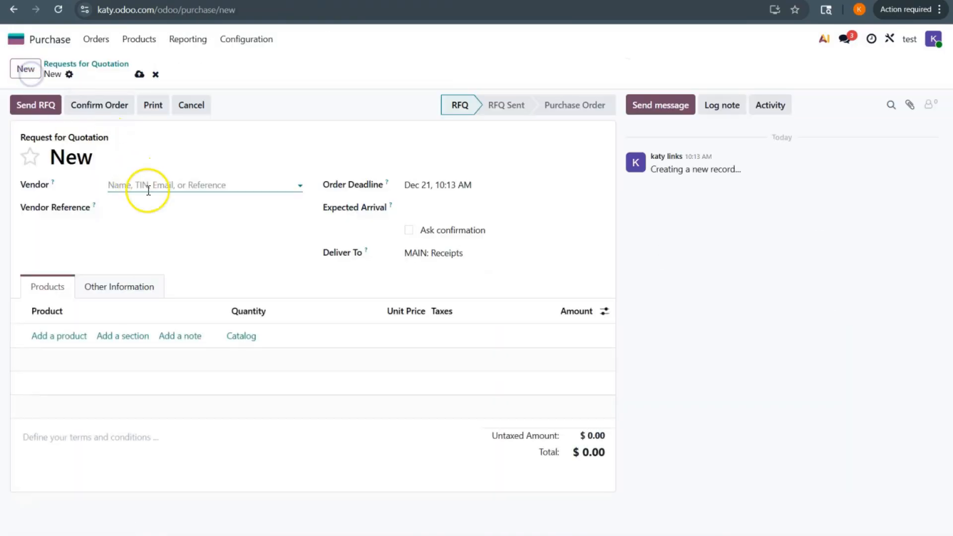
pyautogui.write('GTEST')
pyautogui.press('BackSpace')
pyautogui.press('BackSpace')
pyautogui.press('BackSpace')
pyautogui.press('BackSpace')
pyautogui.press('BackSpace')
pyautogui.write('TEST')
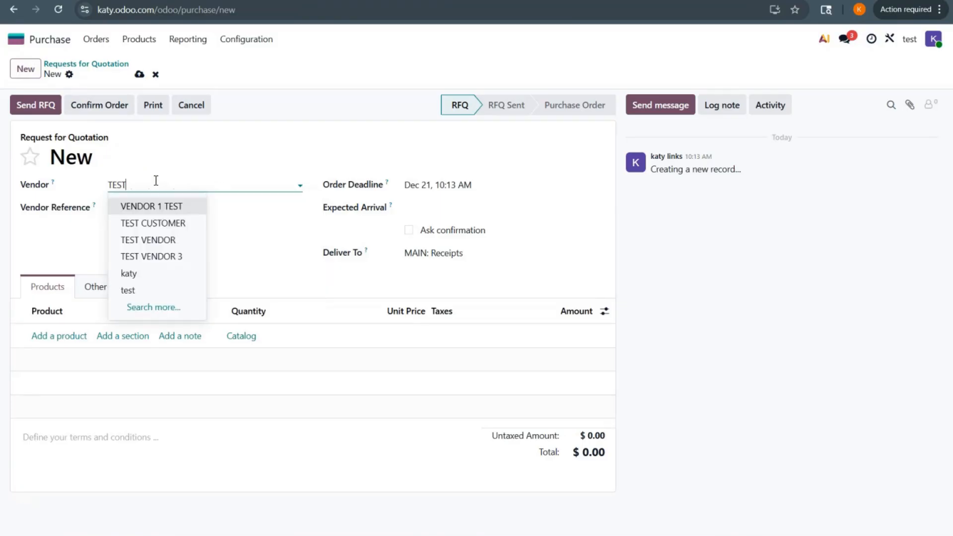
pyautogui.click(215, 206)
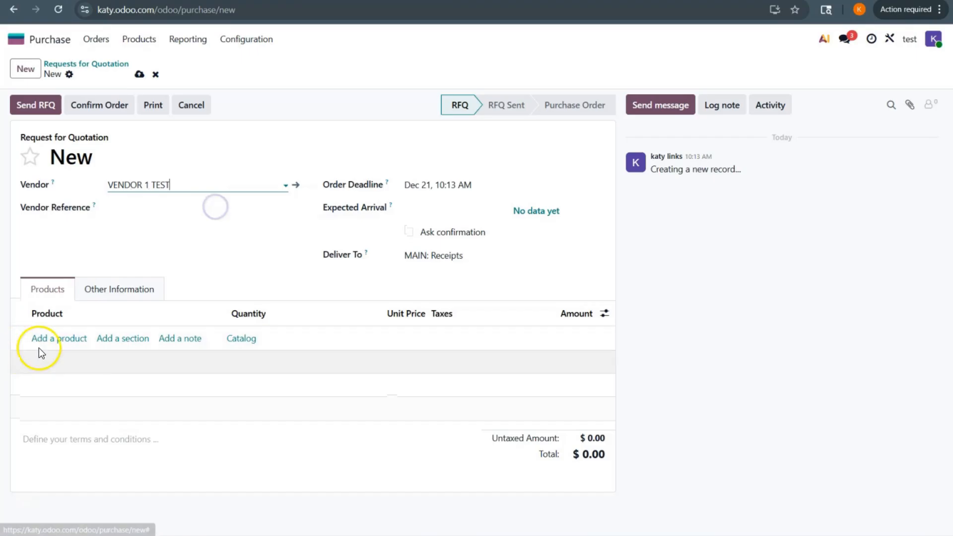